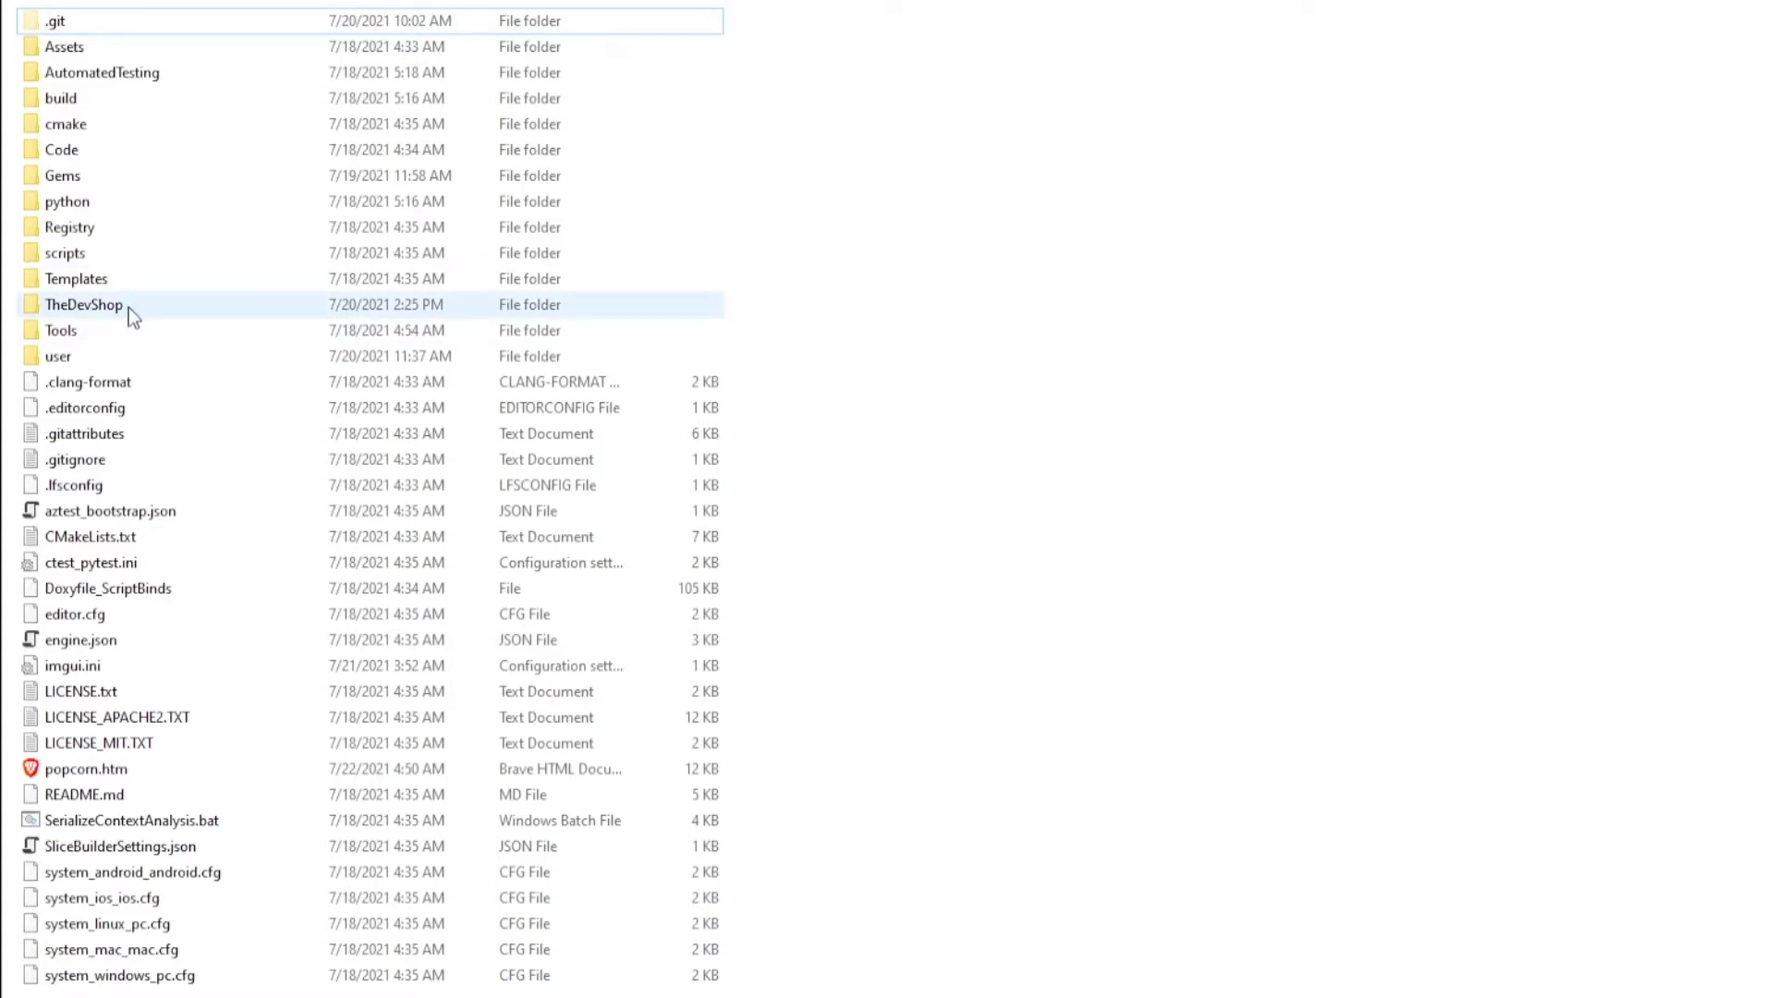
# Open enabled_gems.cmake from TheDevShop's Code folder in Notepad++ and highlight the PopcornFX entry.
pyautogui.moveTo(129, 308)
pyautogui.doubleClick(83, 304)
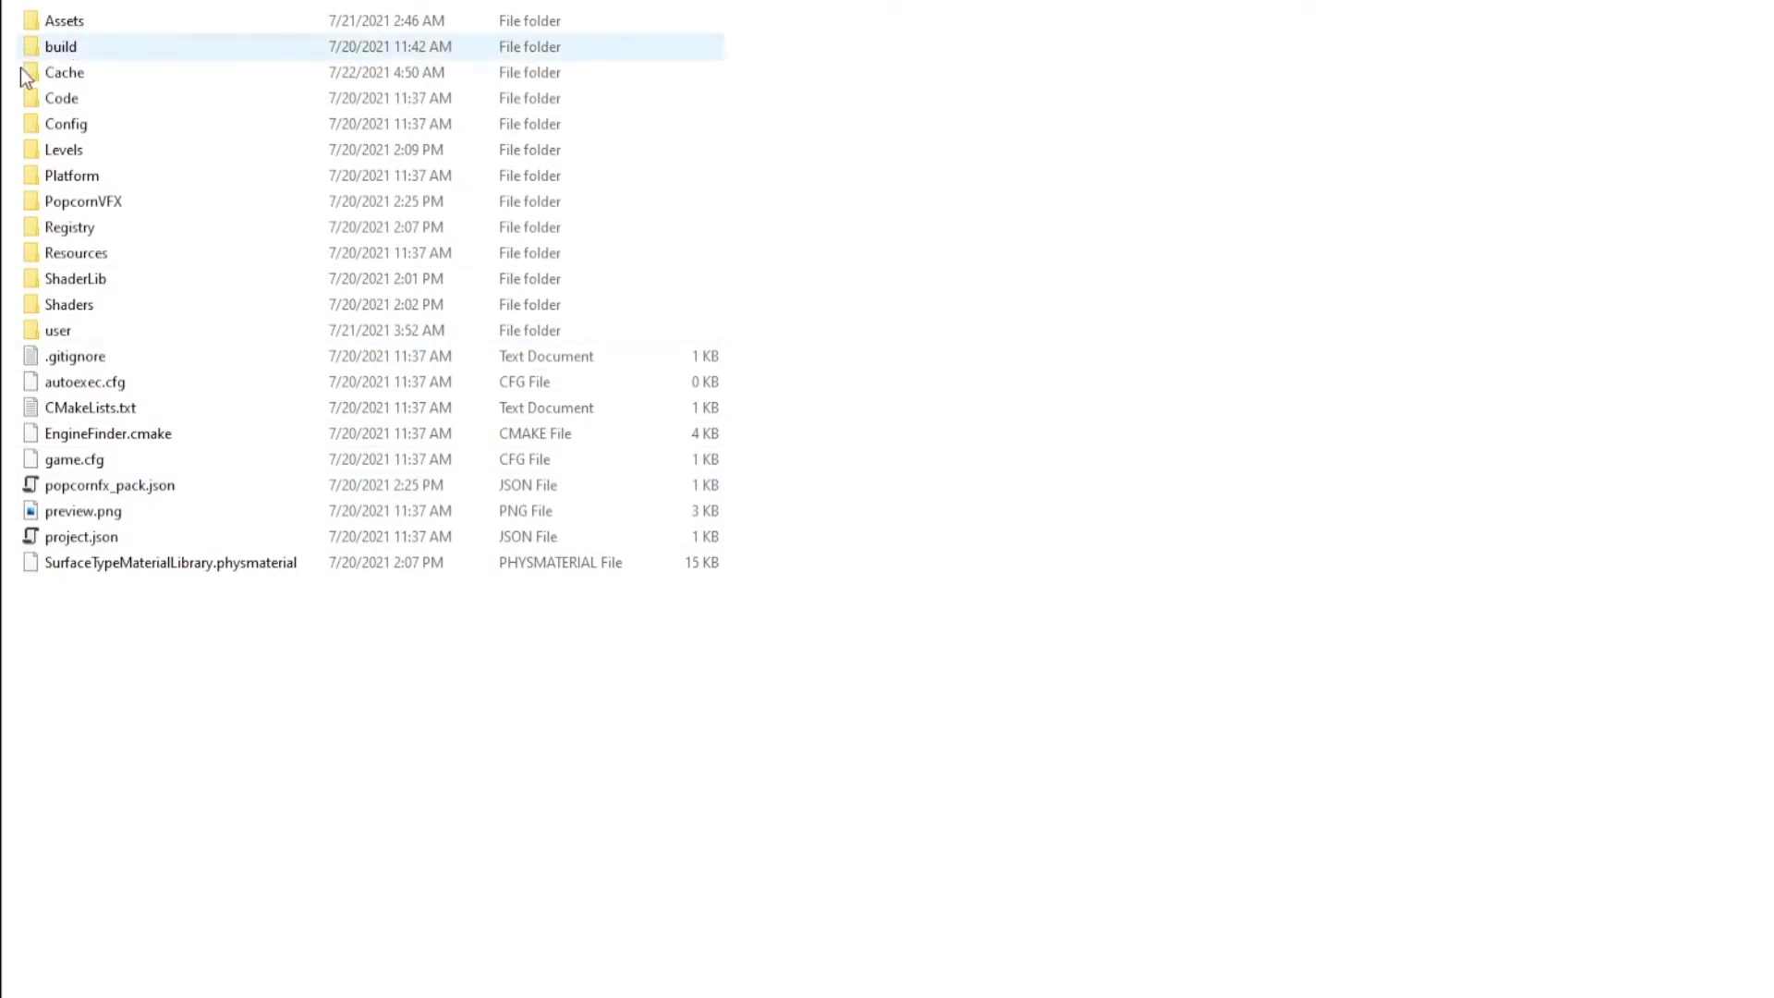
pyautogui.doubleClick(75, 107)
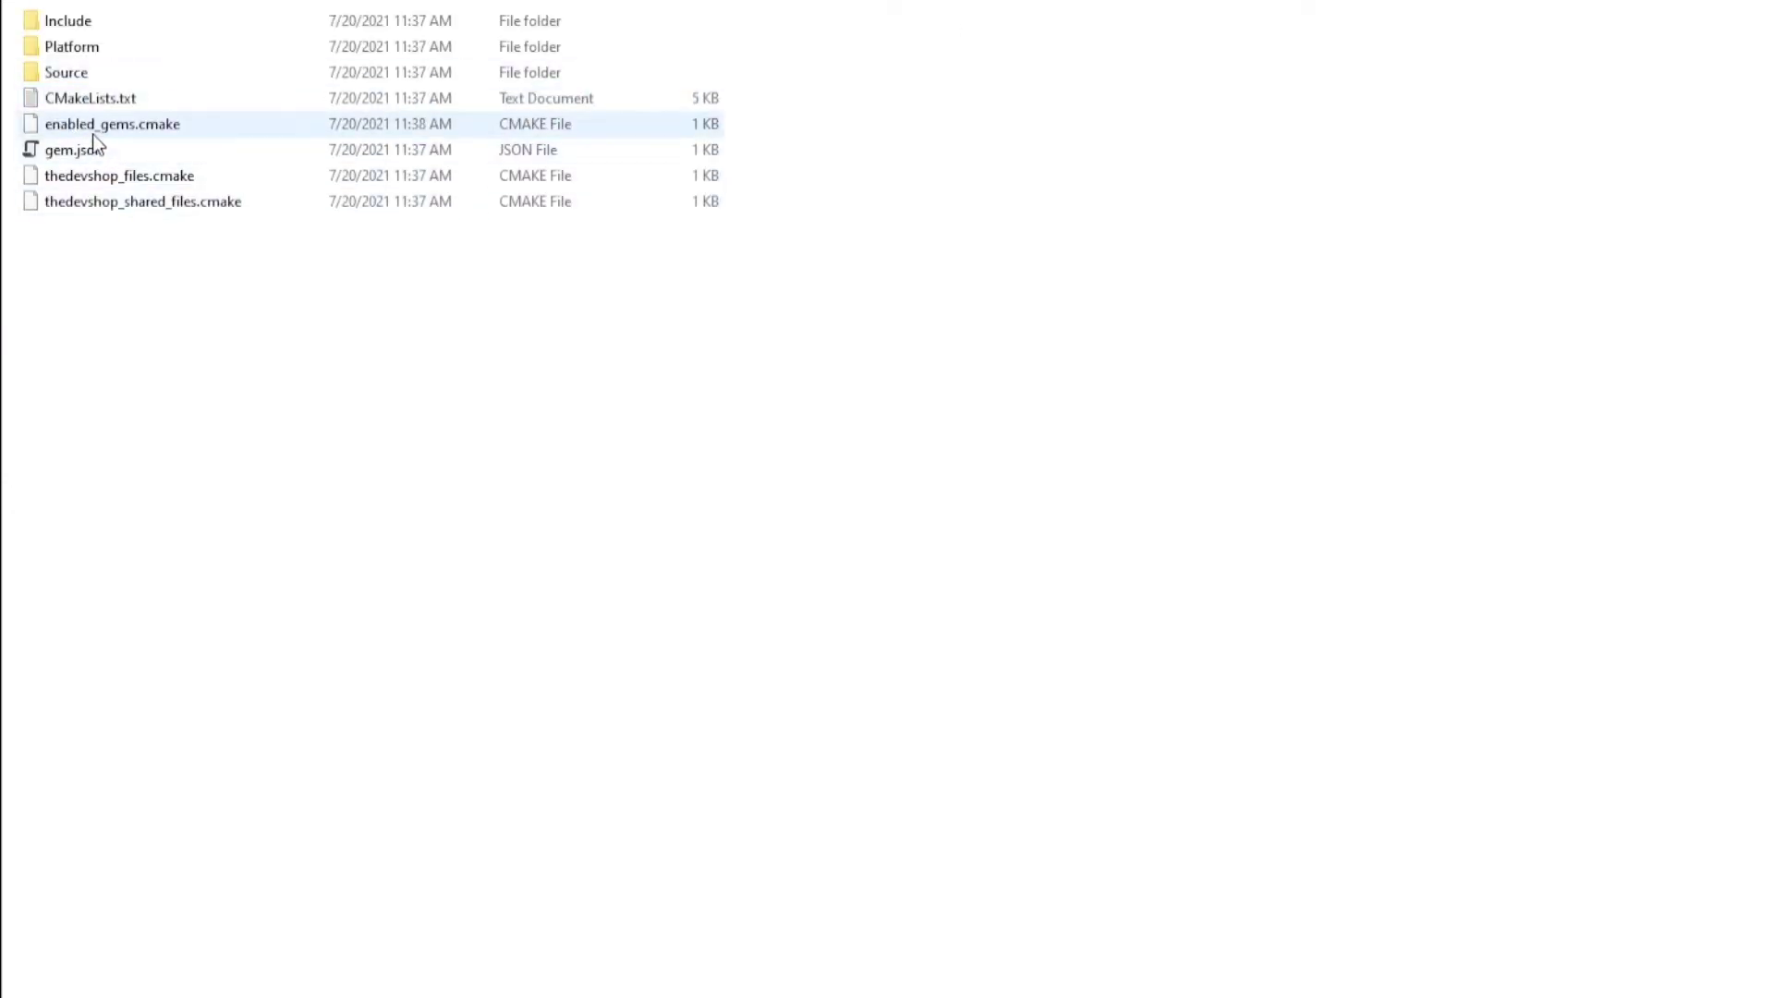
pyautogui.rightClick(107, 136)
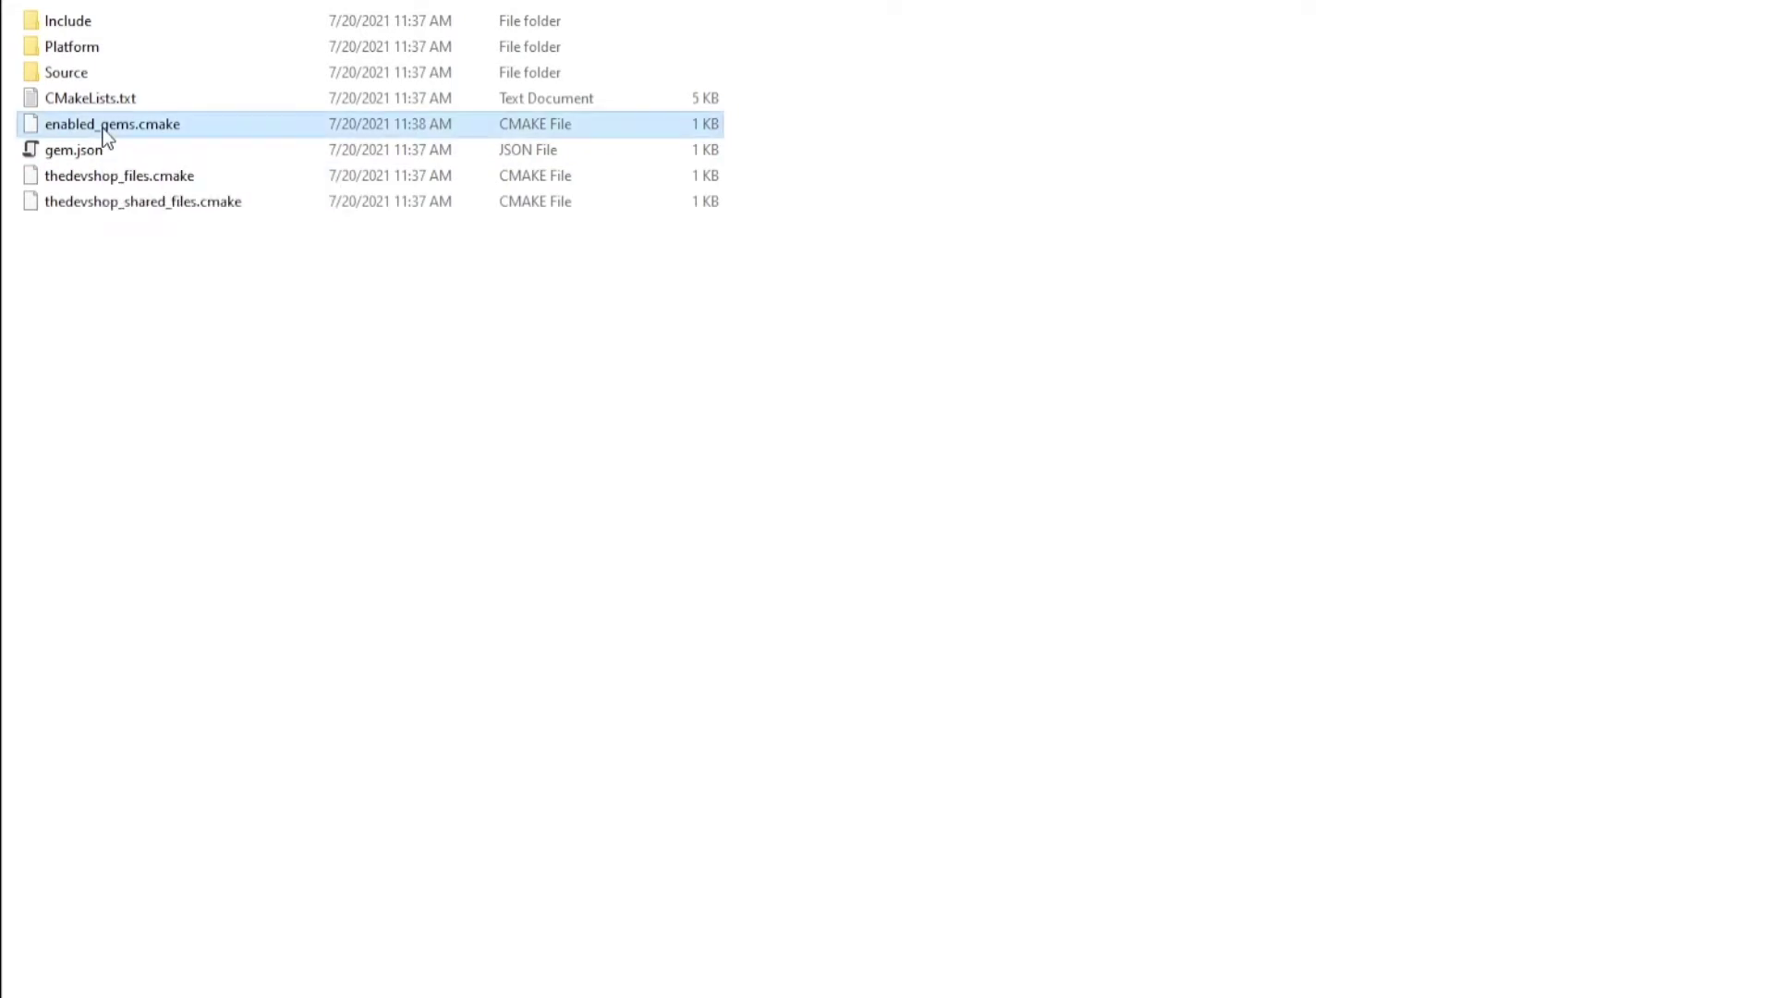
pyautogui.click(25, 218)
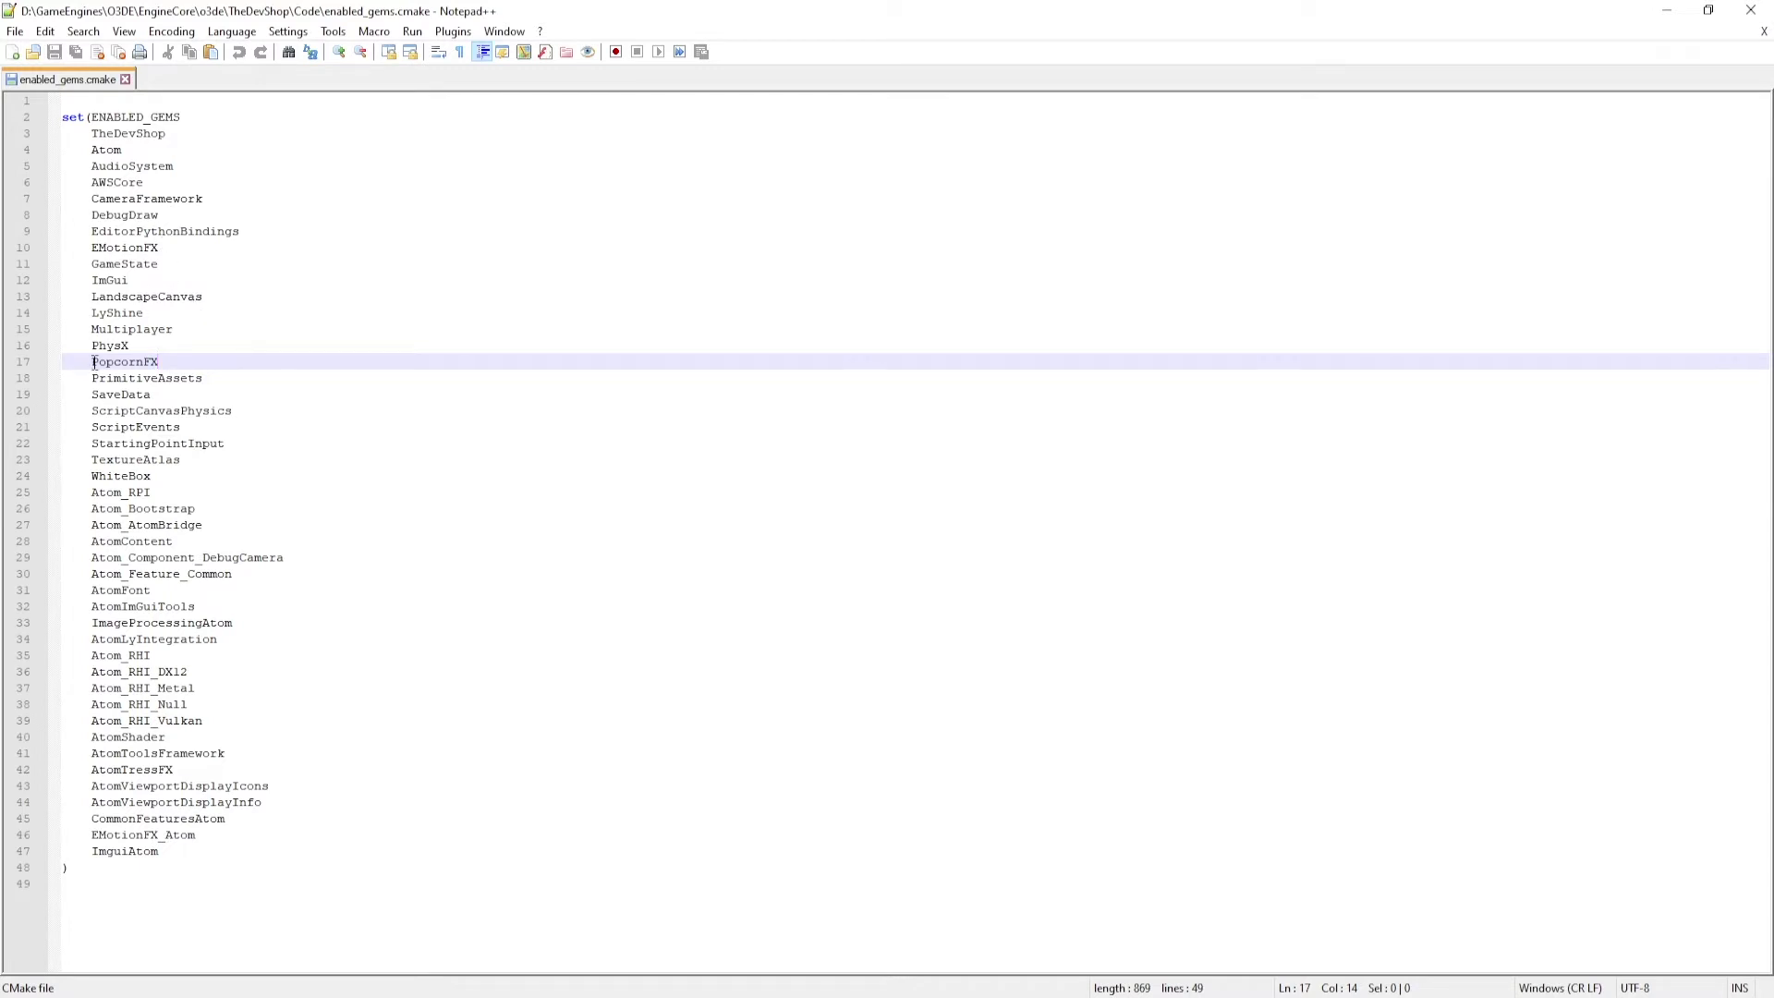
pyautogui.moveTo(93, 363); pyautogui.dragTo(167, 363)
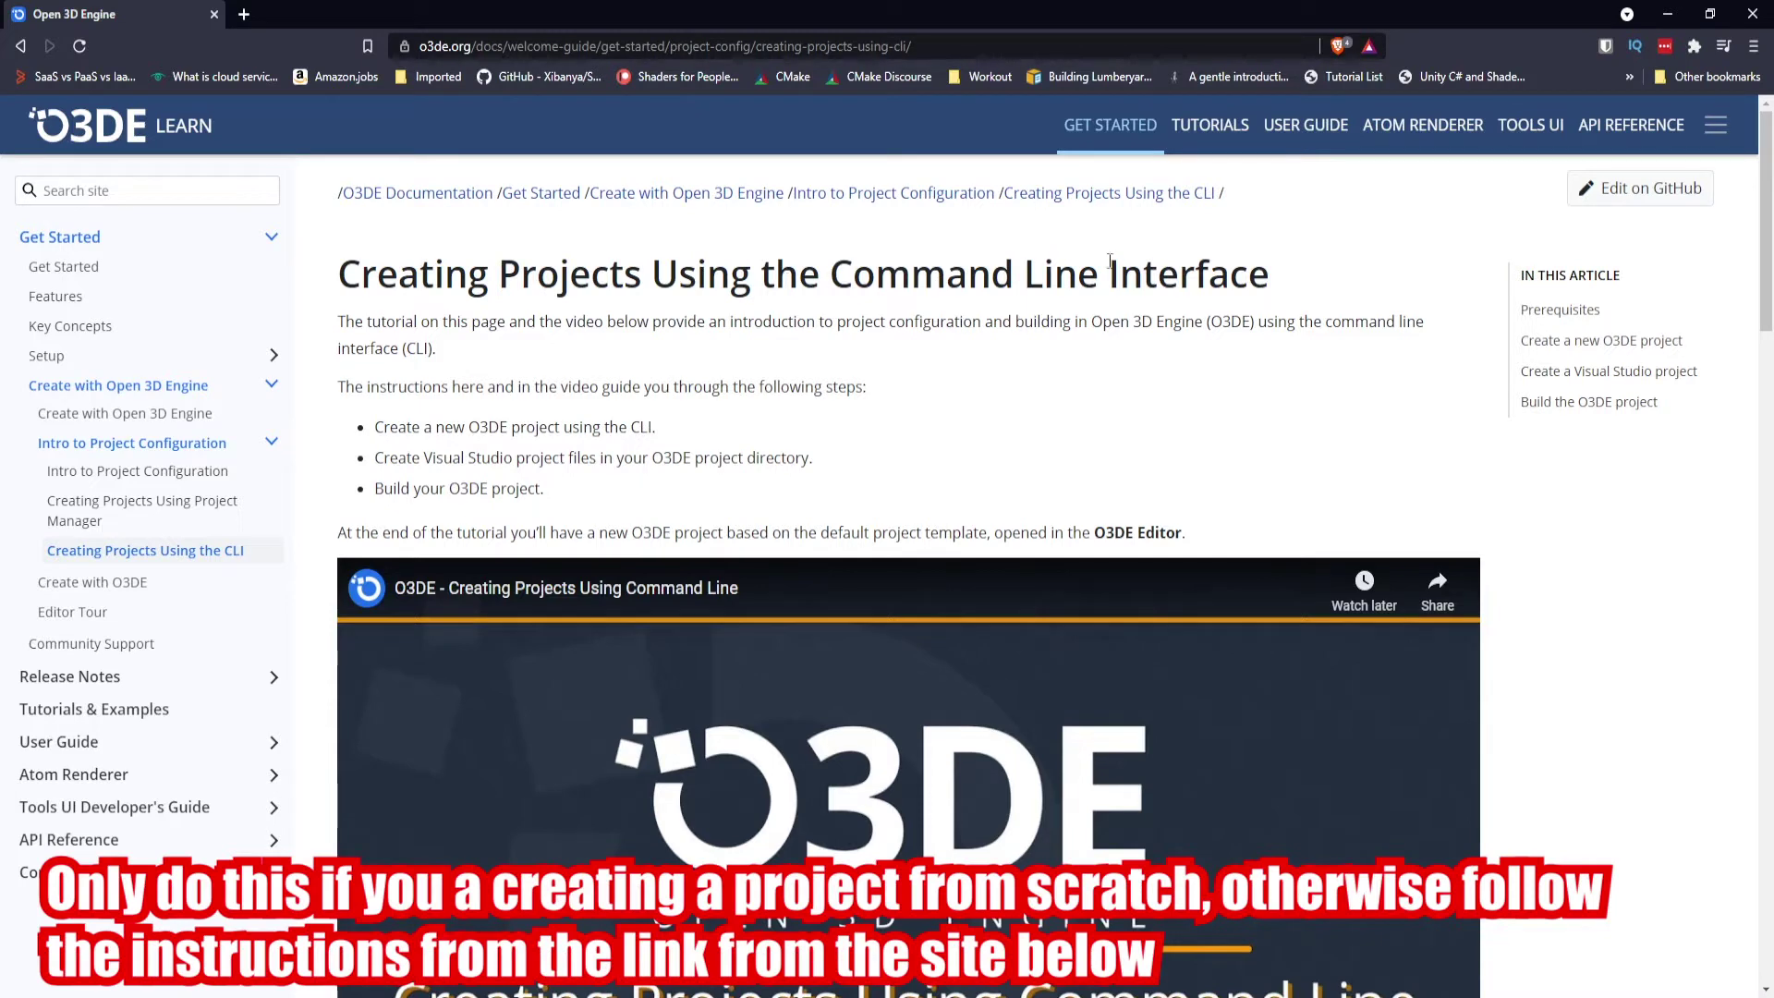
# Read the O3DE guide on creating projects with the CLI and highlight the CMake command that creates the Visual Studio project.
pyautogui.scroll(-10, 993, 318)
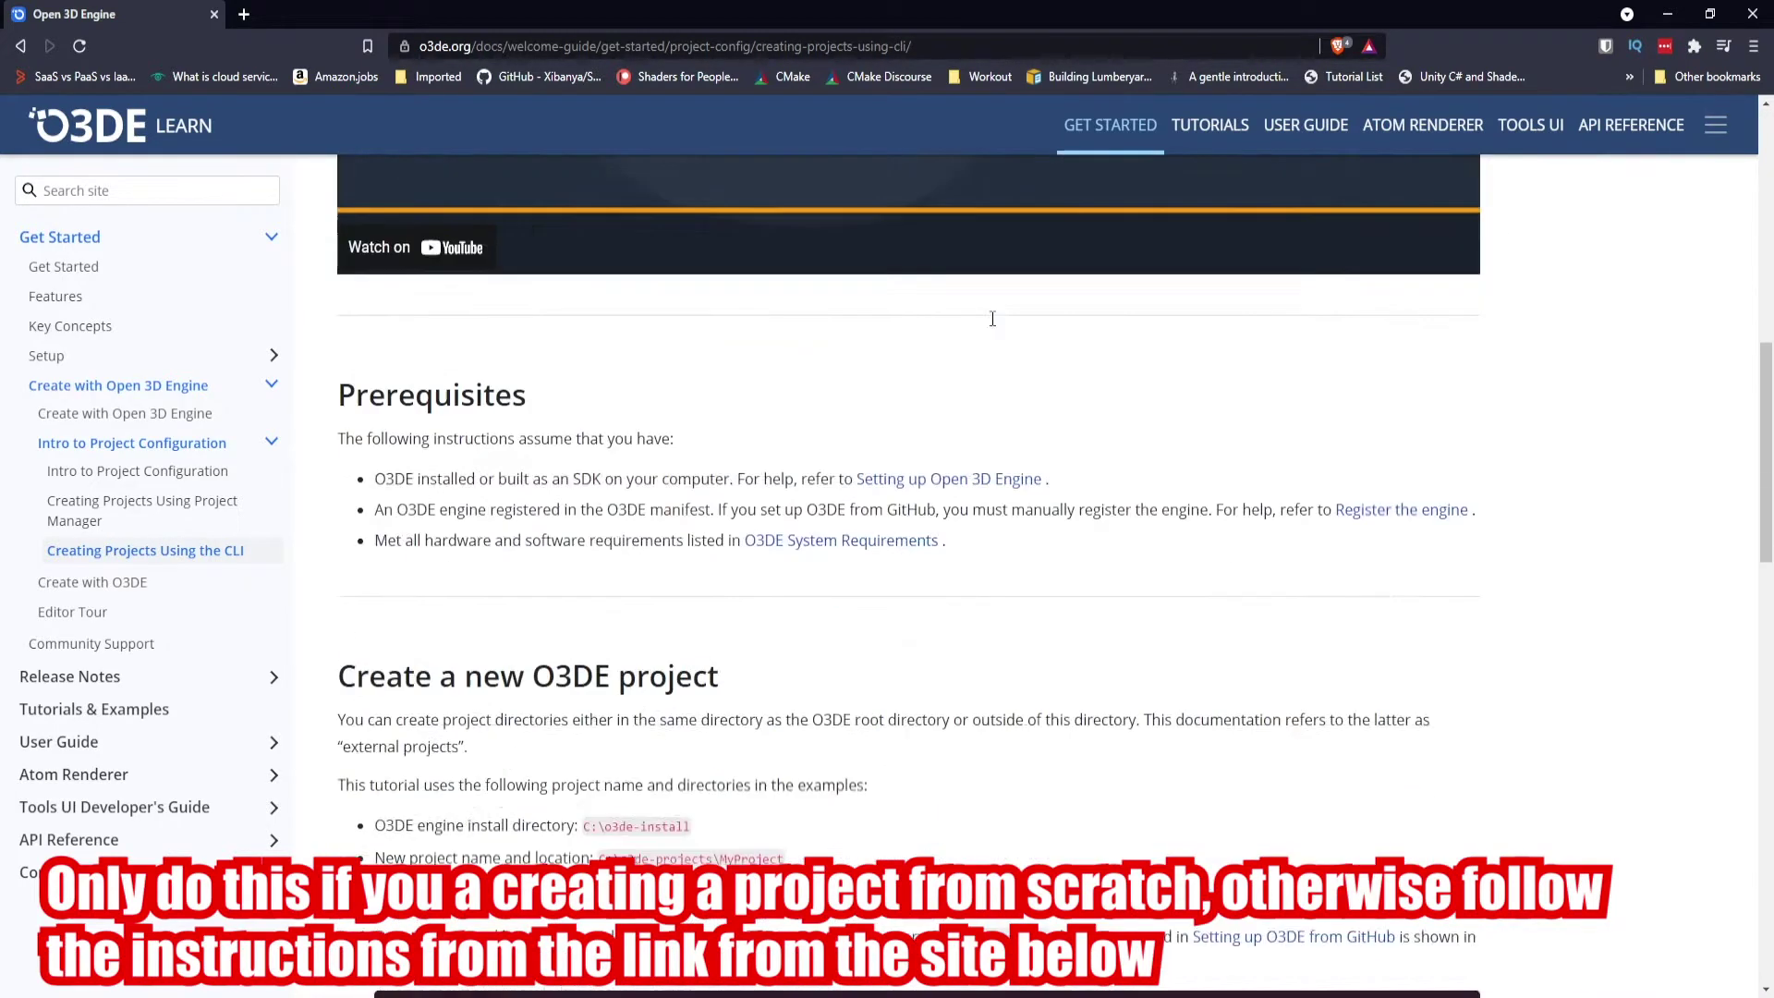
pyautogui.scroll(-8, 992, 319)
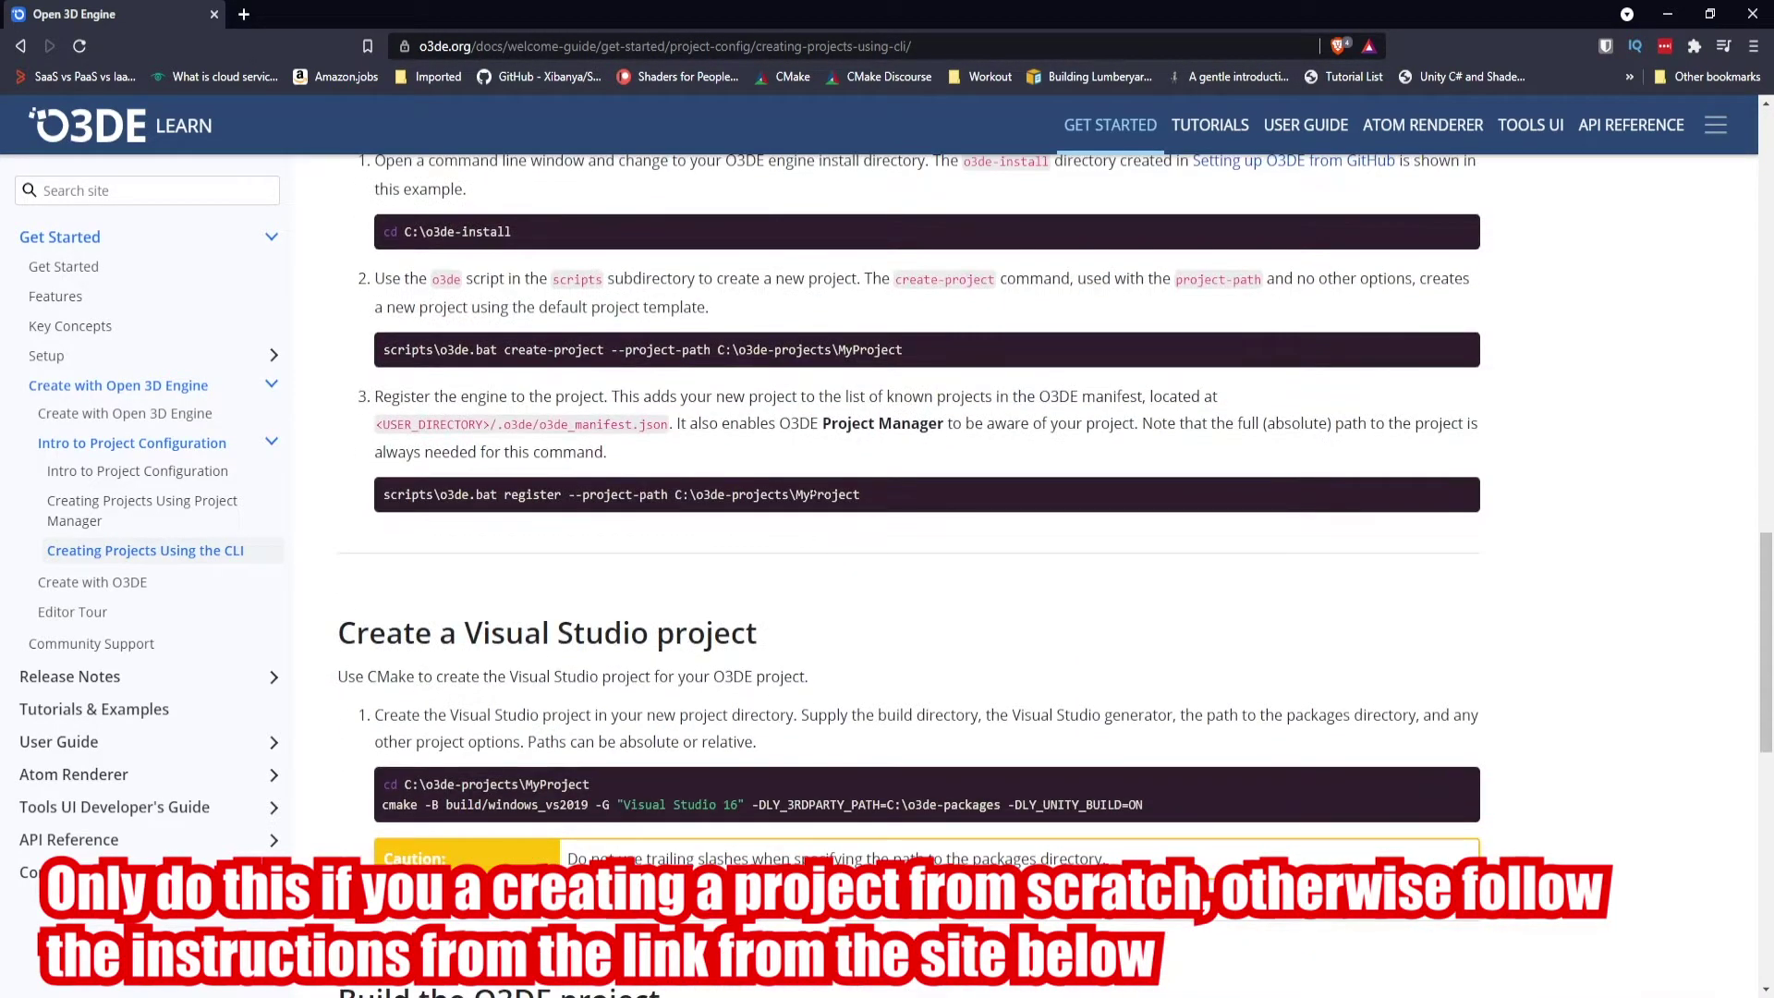
pyautogui.scroll(-2, 811, 521)
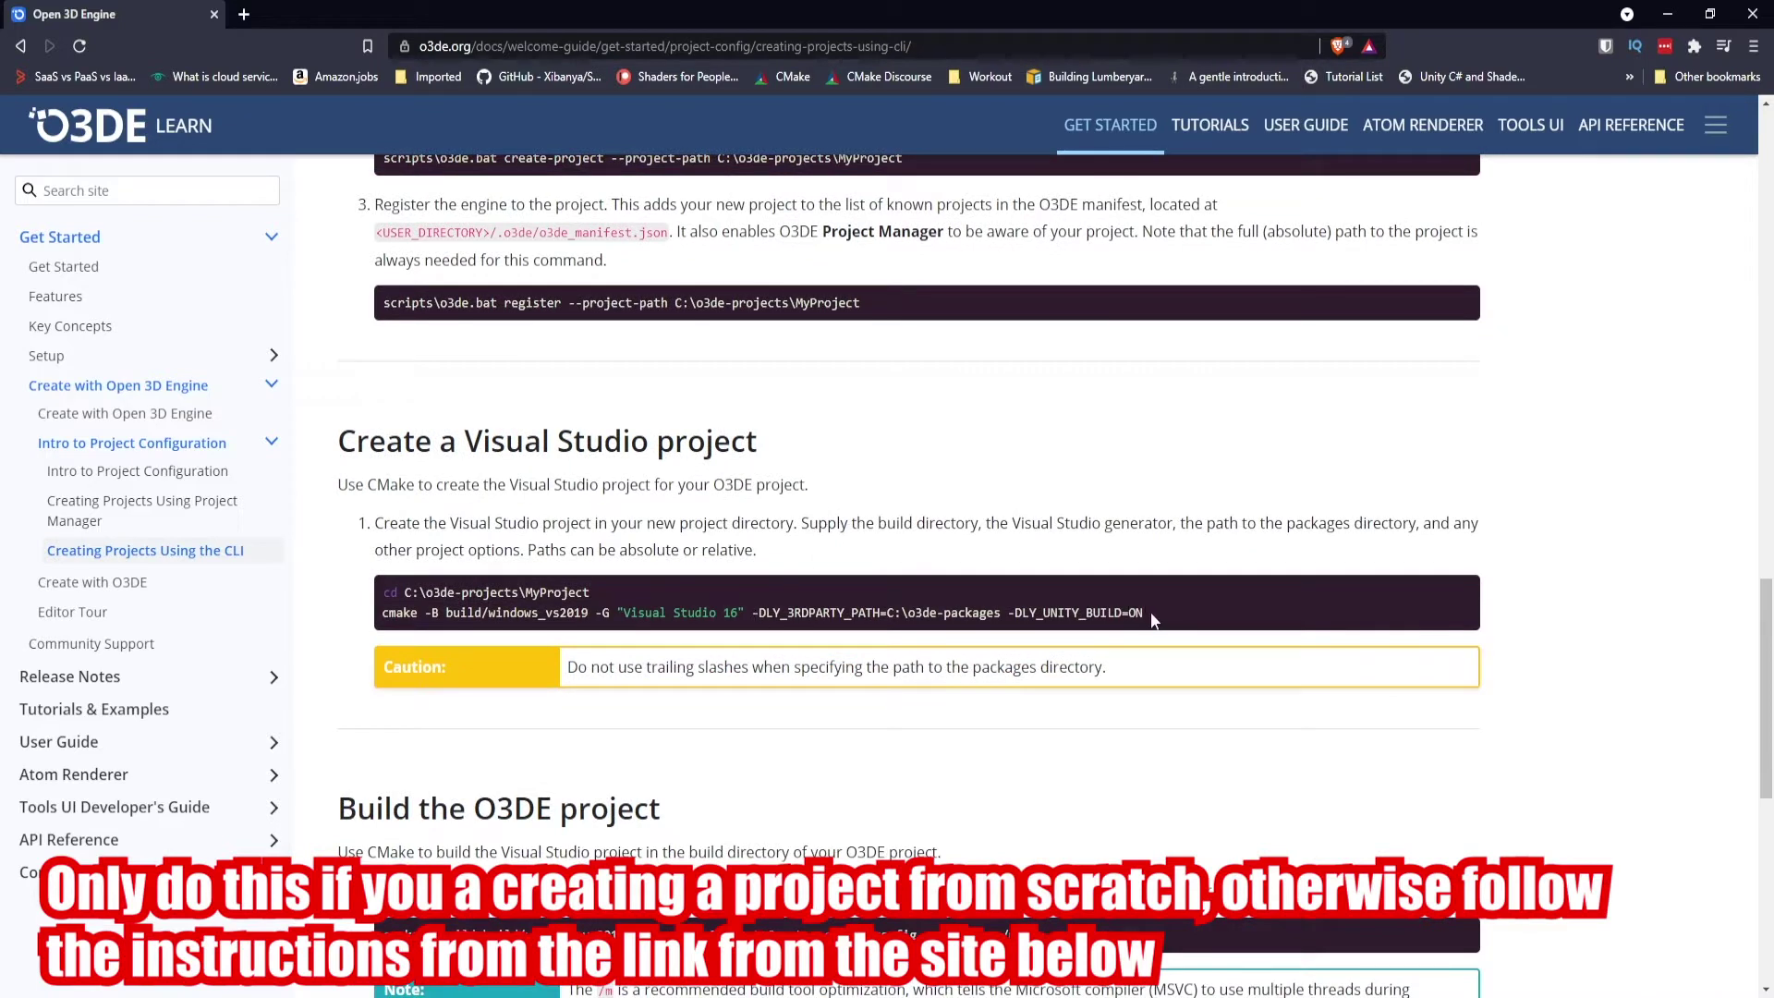
pyautogui.moveTo(1153, 619); pyautogui.dragTo(376, 617)
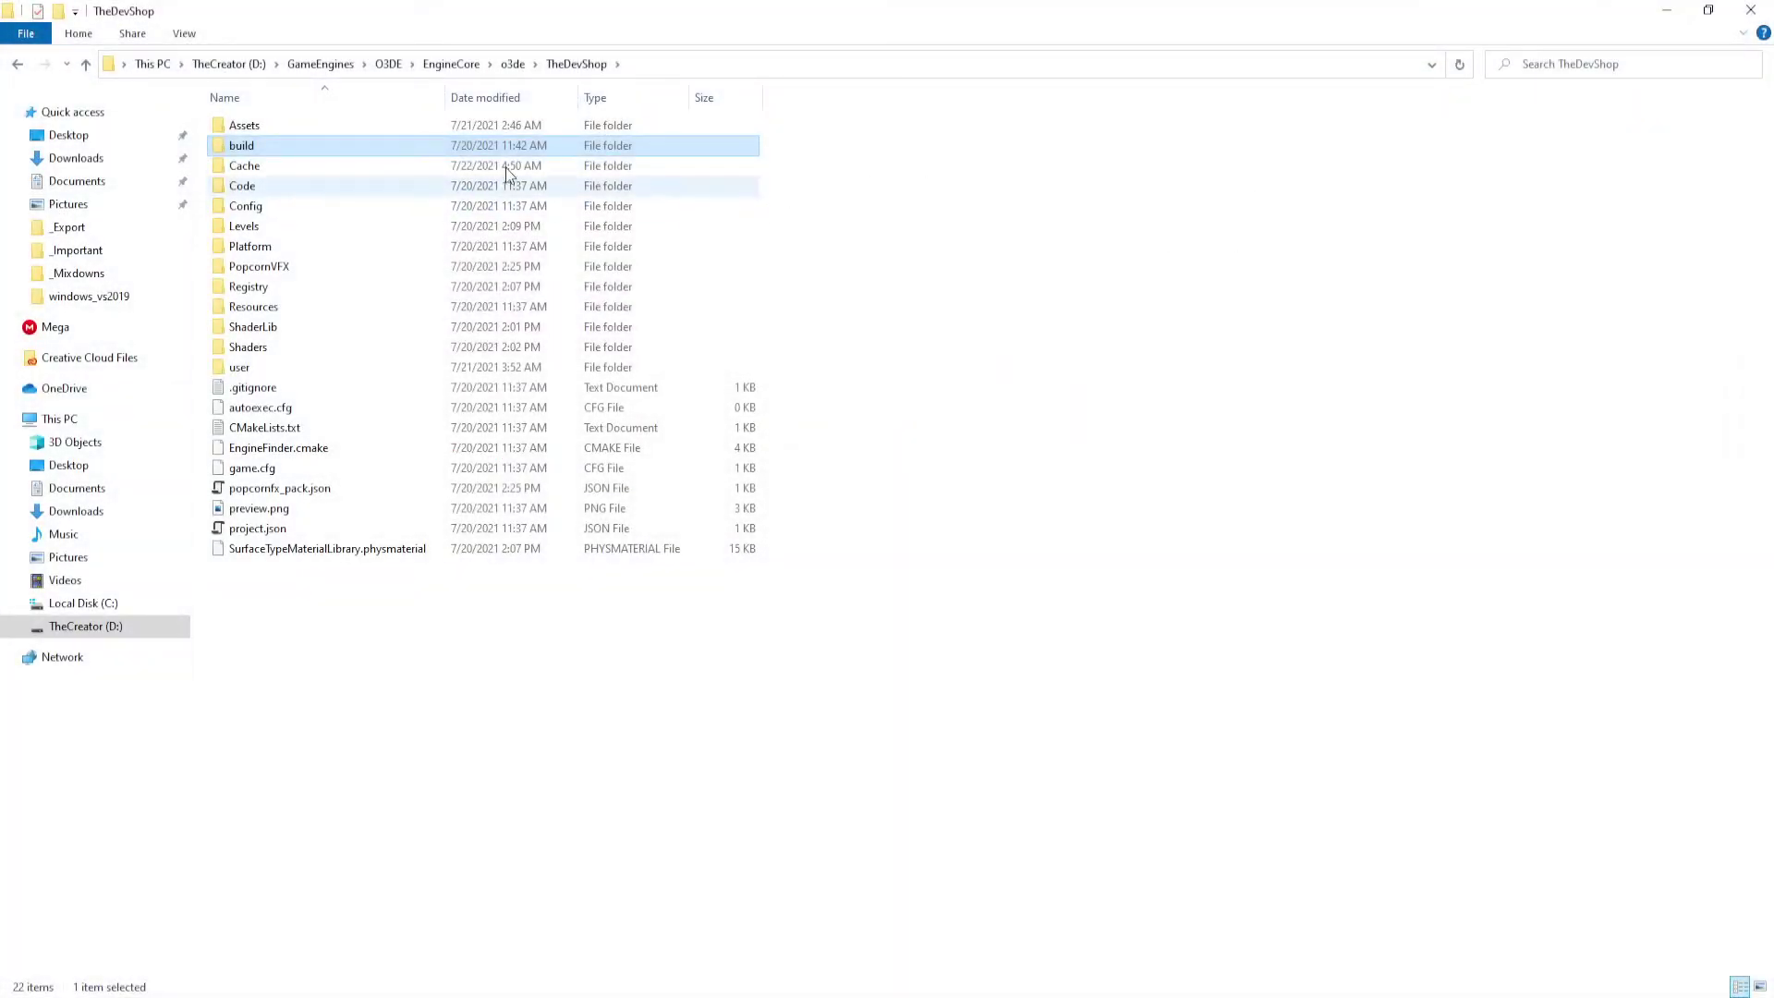
# Open TheDevShop.sln from the project's build\windows_vs2019 folder in Visual Studio.
pyautogui.doubleClick(247, 146)
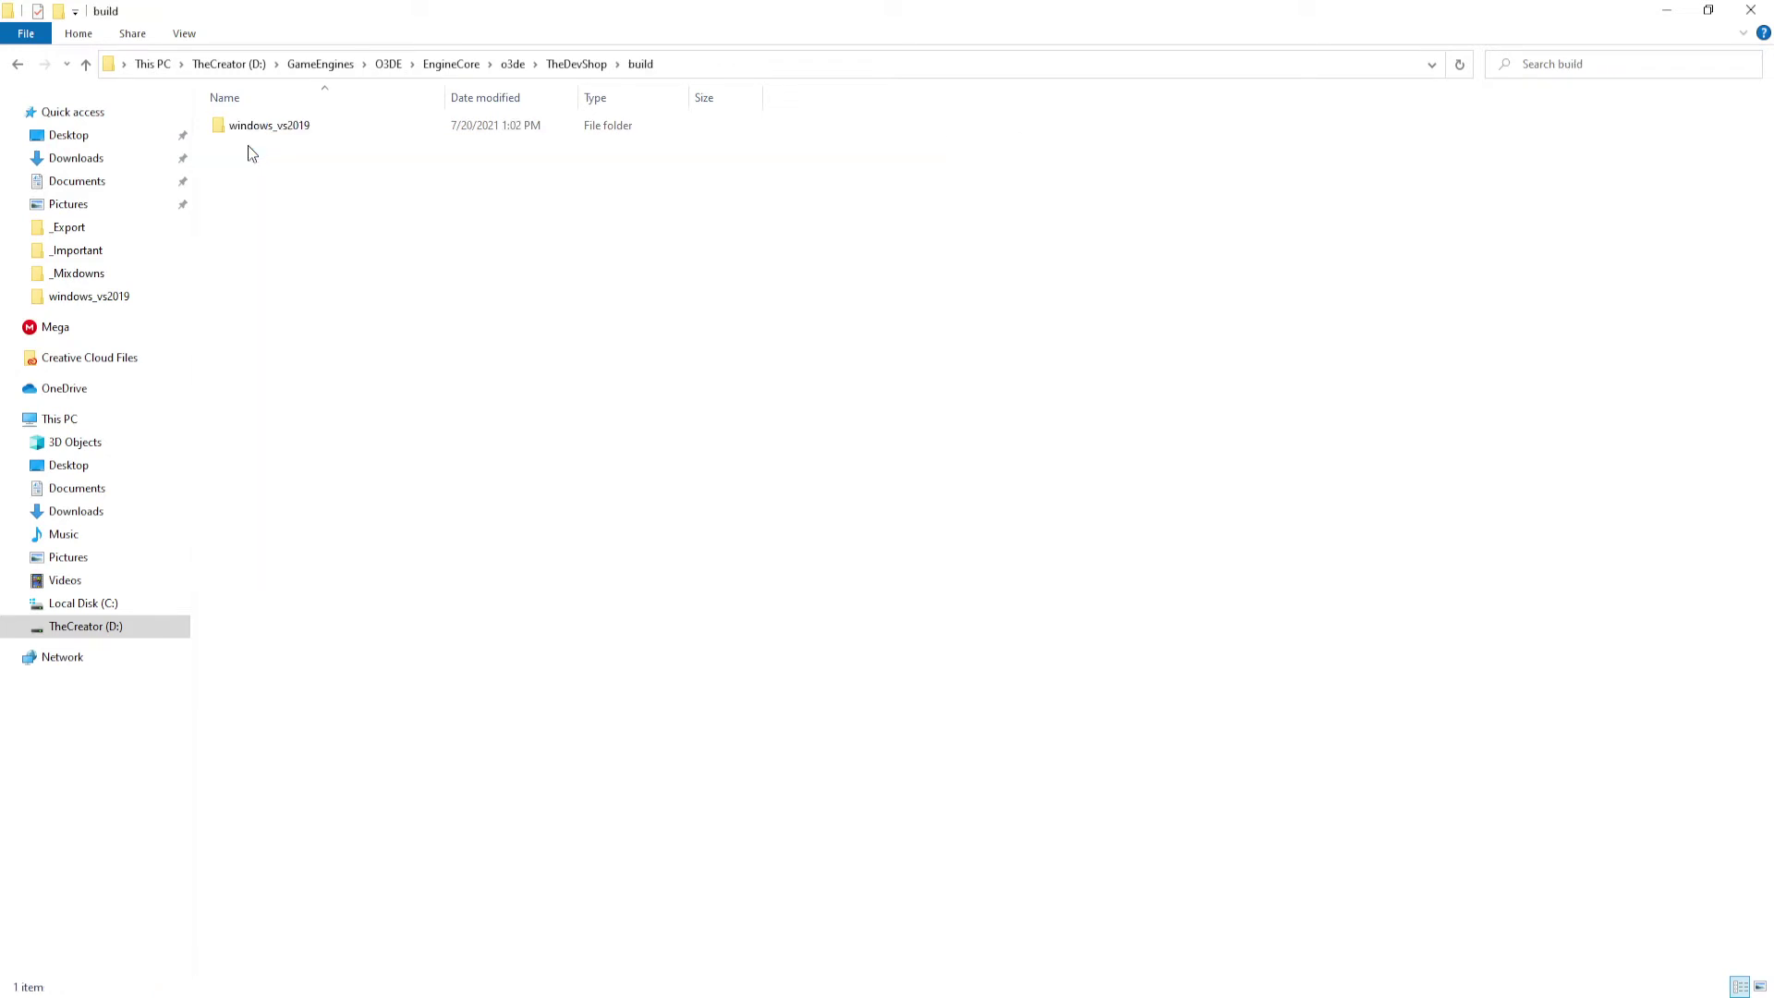
pyautogui.doubleClick(305, 127)
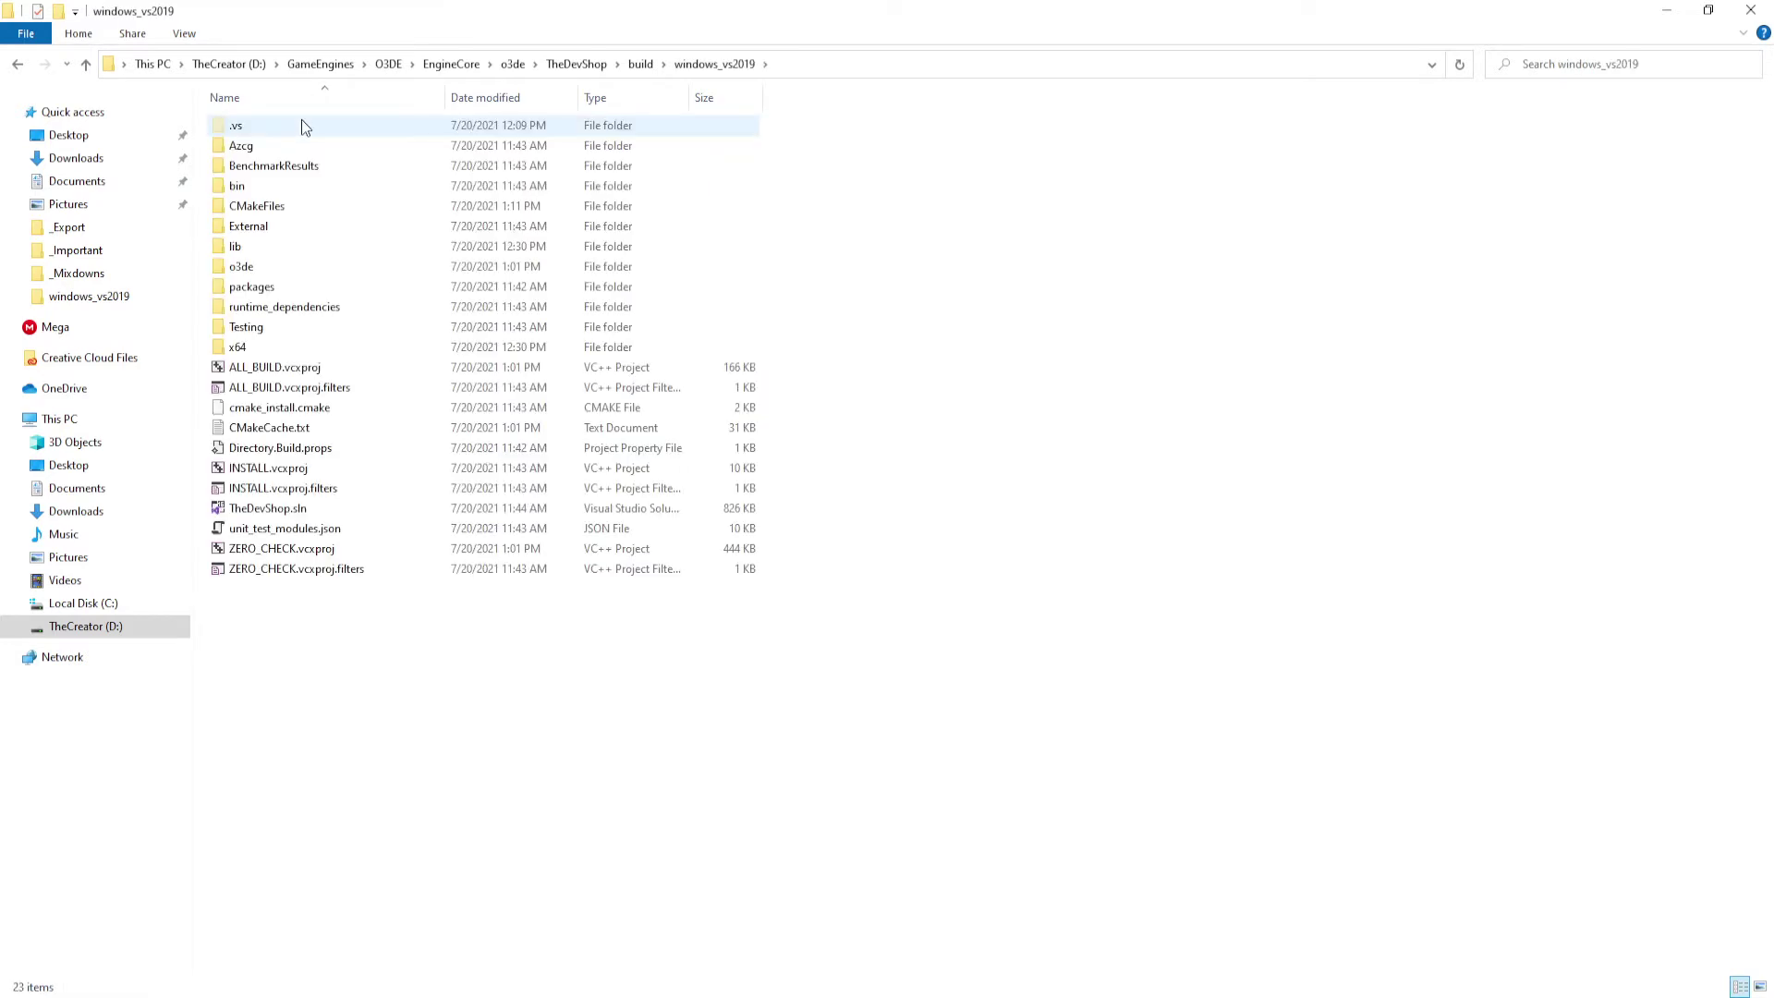
pyautogui.doubleClick(302, 511)
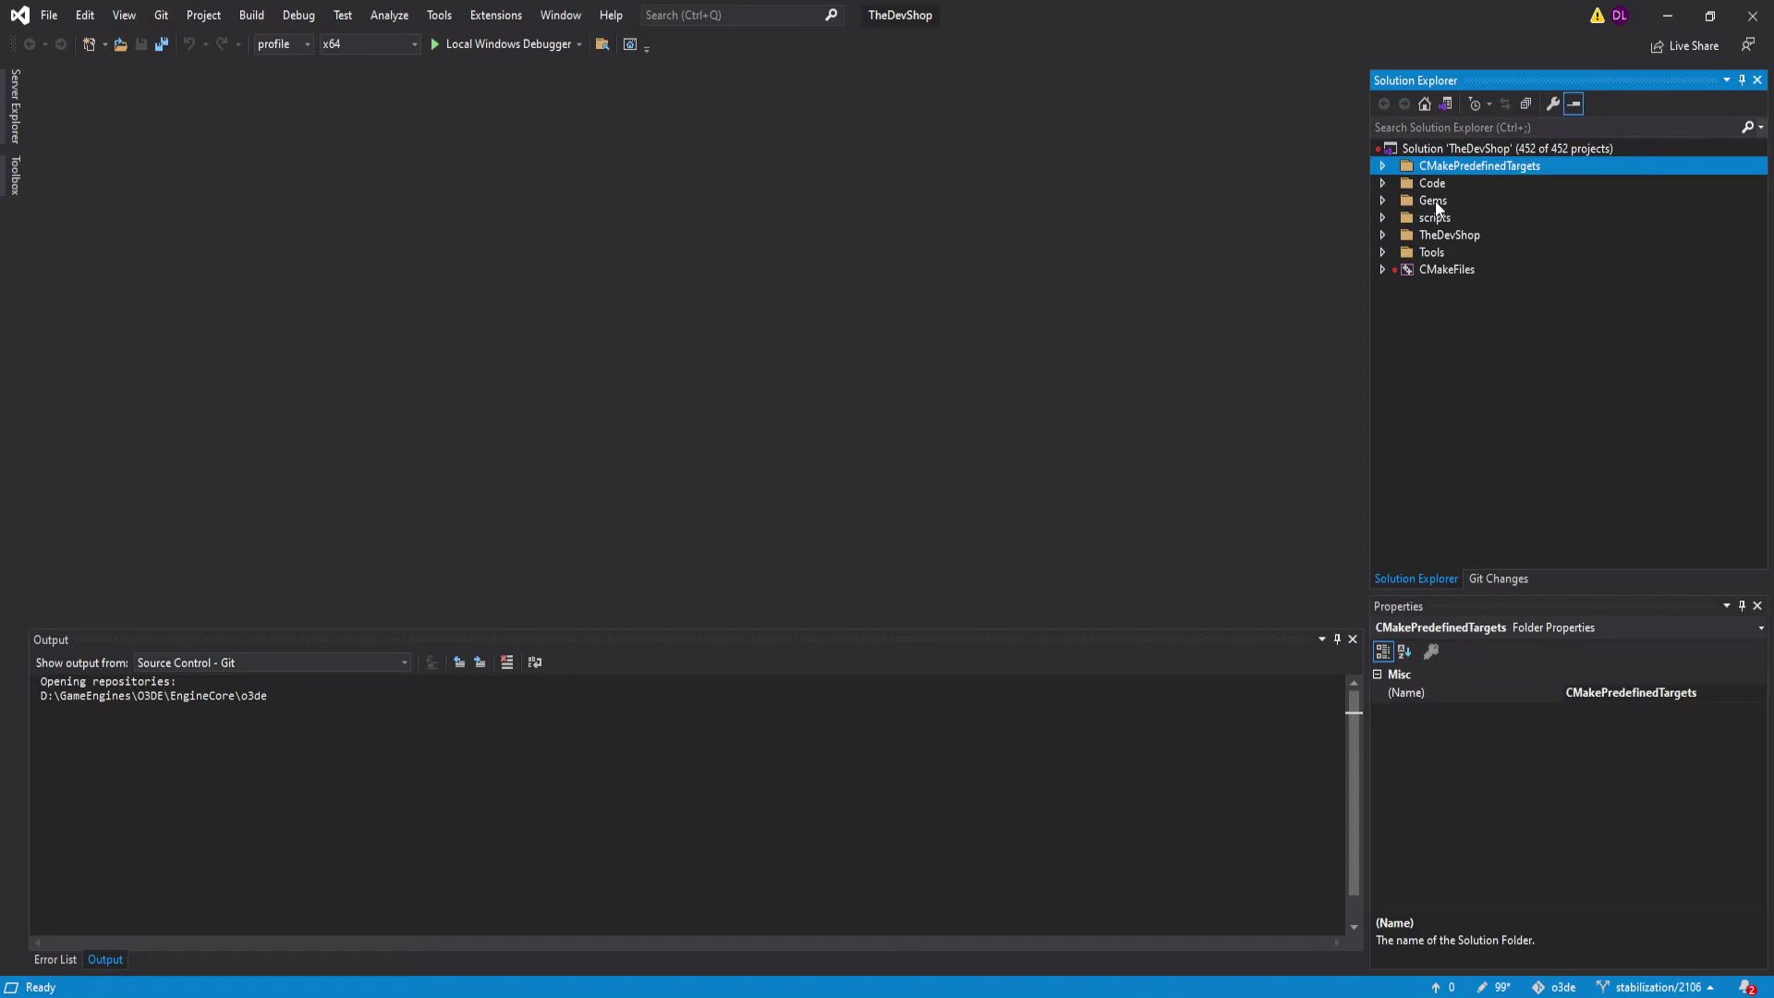
# Locate the PopcornFX folder under Gems in the solution and bring up its available actions.
pyautogui.click(1382, 200)
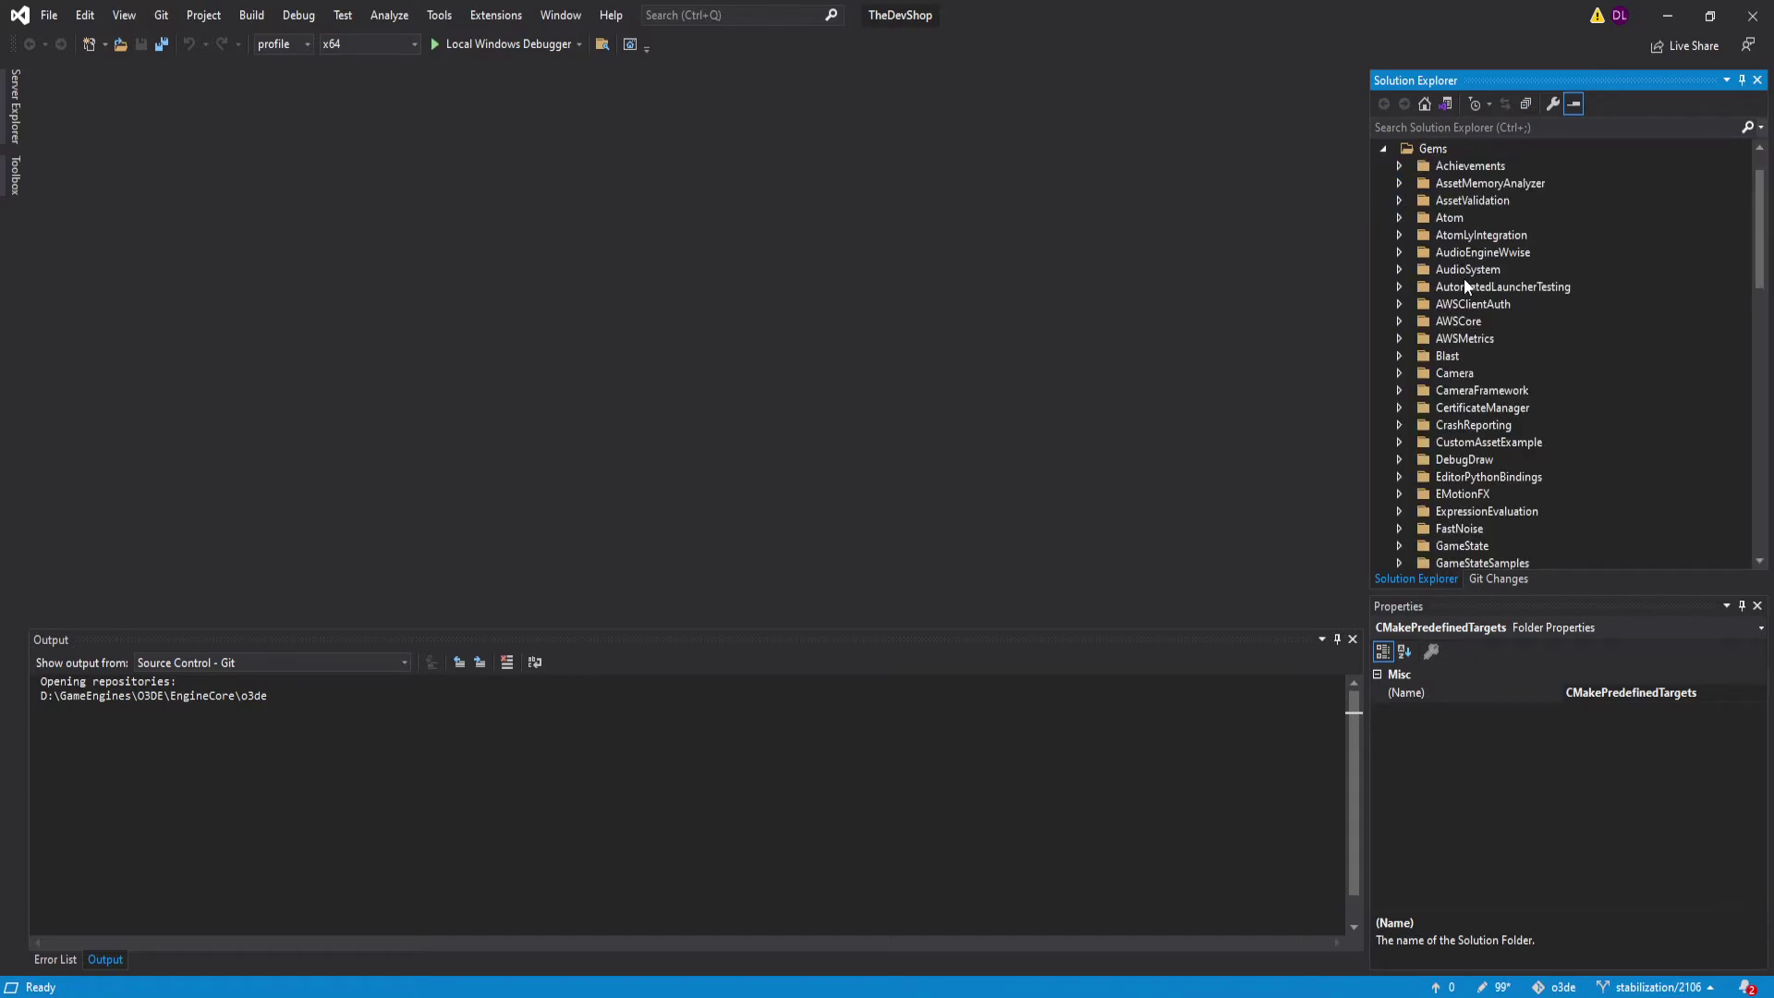
pyautogui.scroll(-12, 1464, 279)
pyautogui.scroll(-1, 1464, 279)
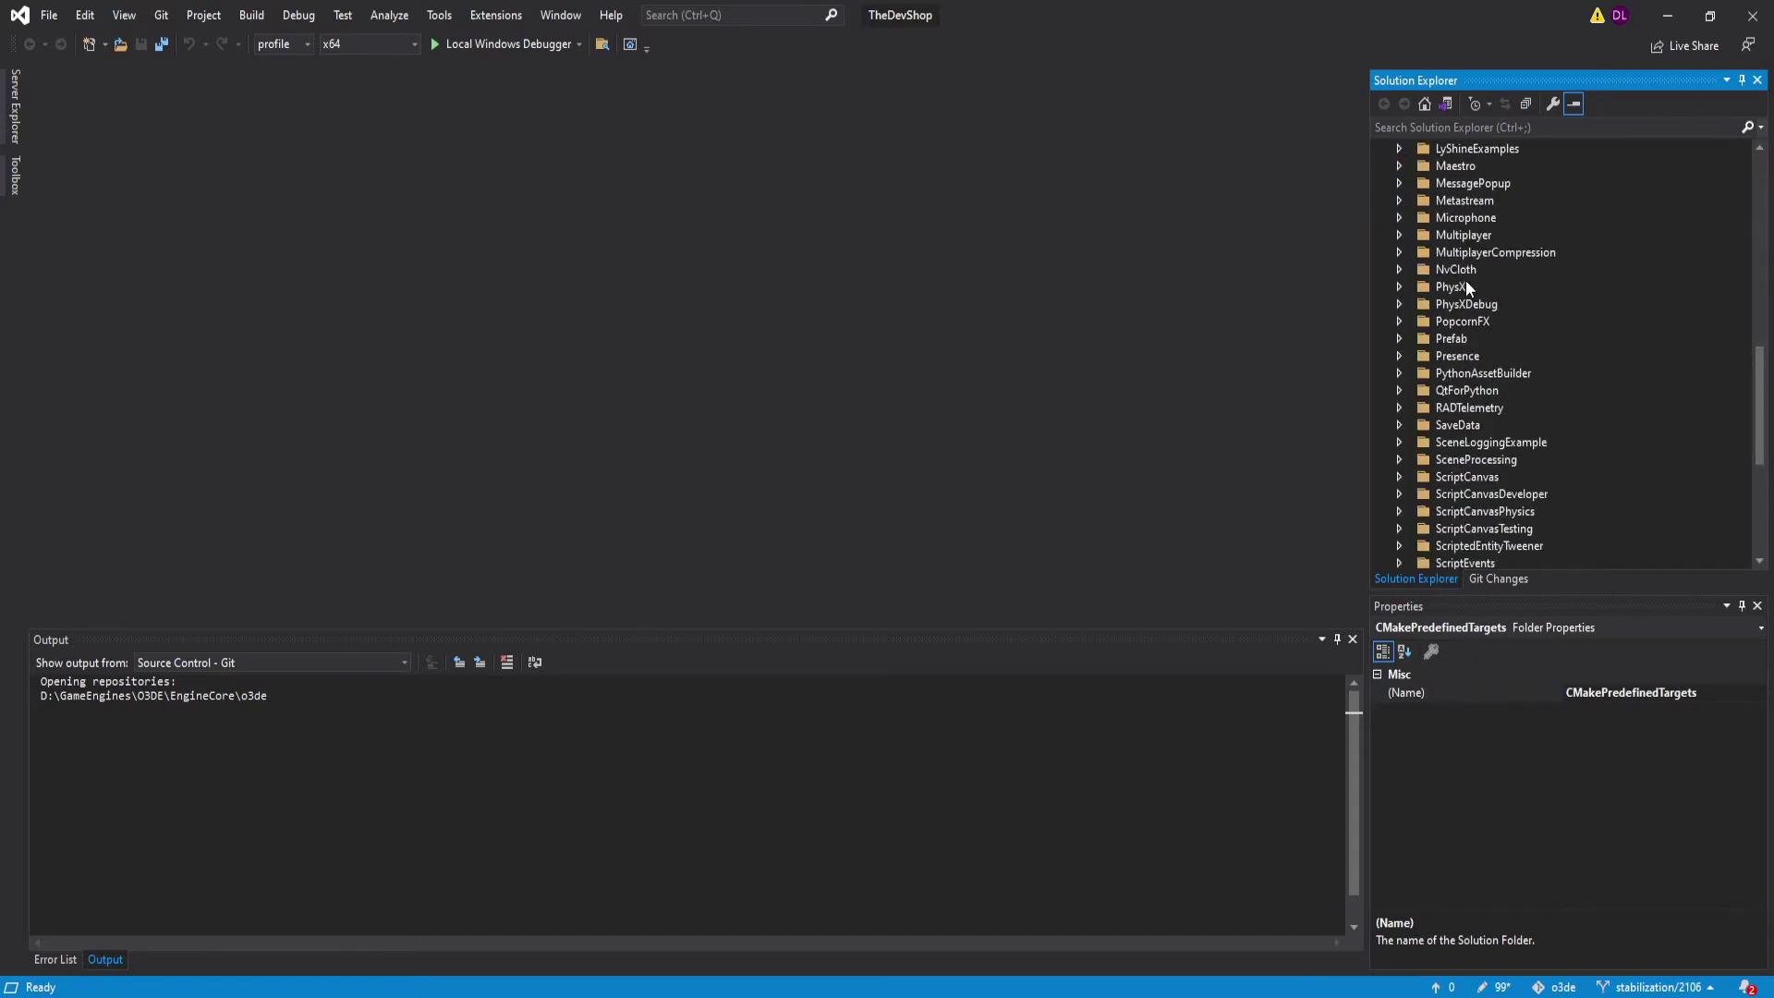
pyautogui.click(1400, 321)
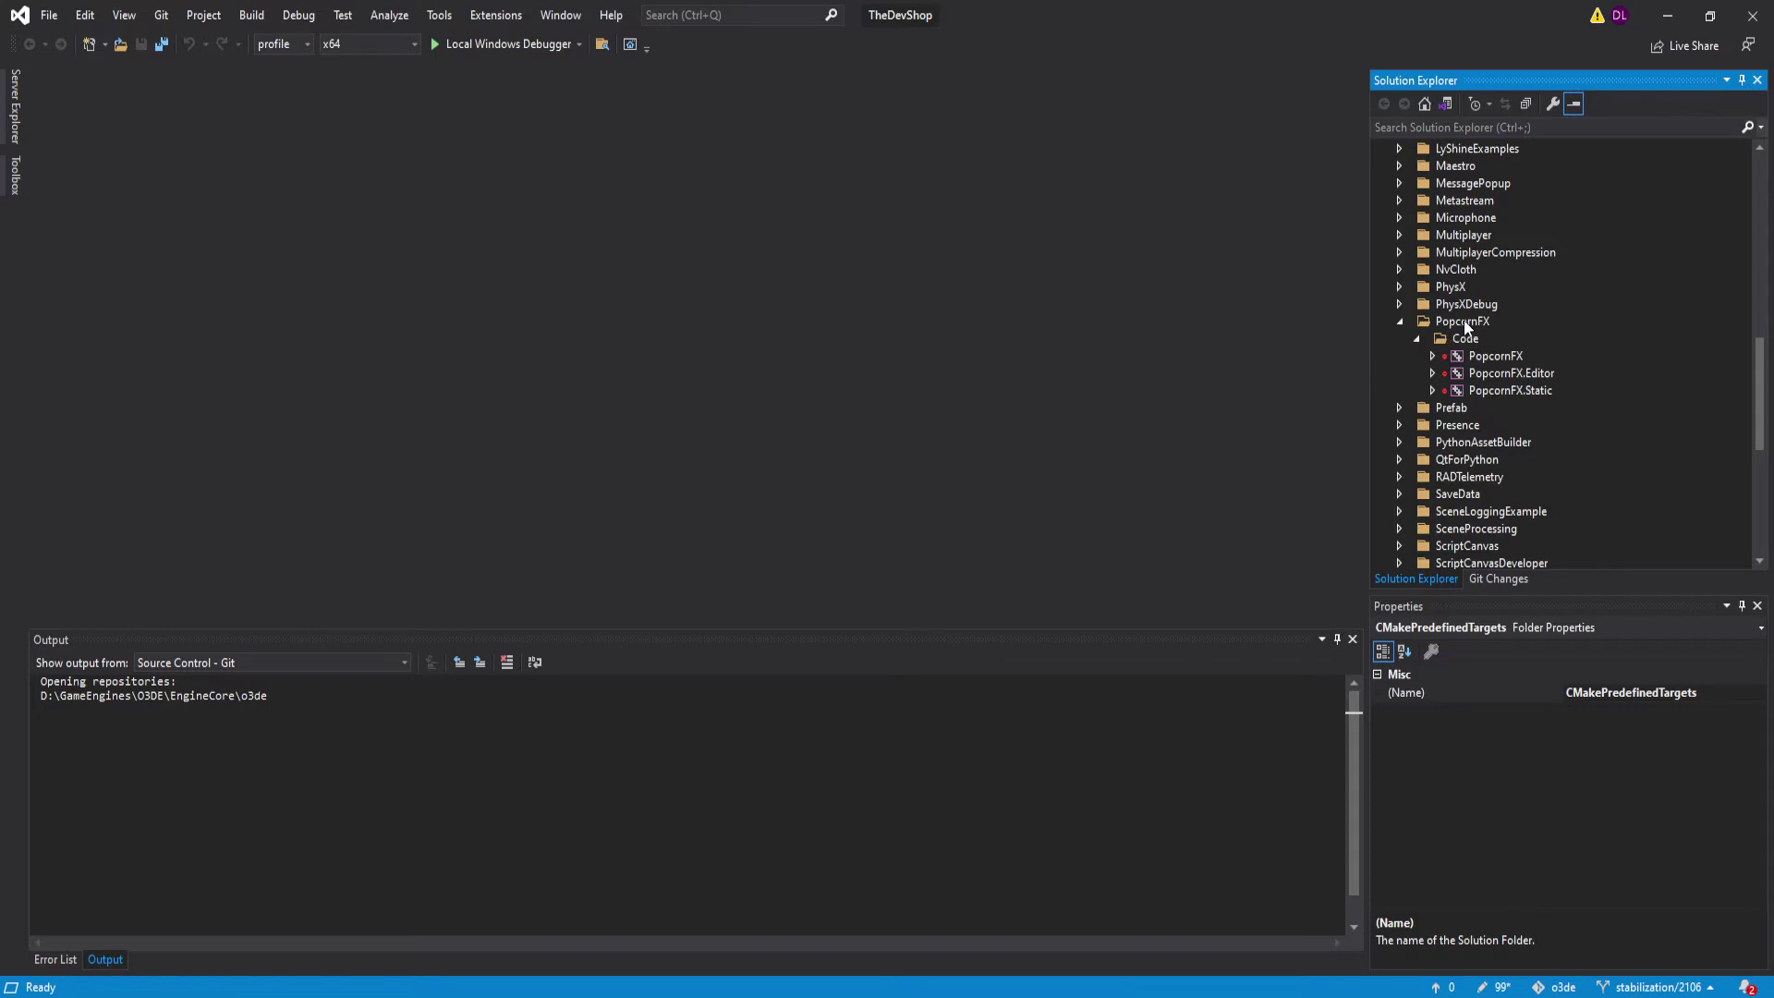
pyautogui.rightClick(1462, 321)
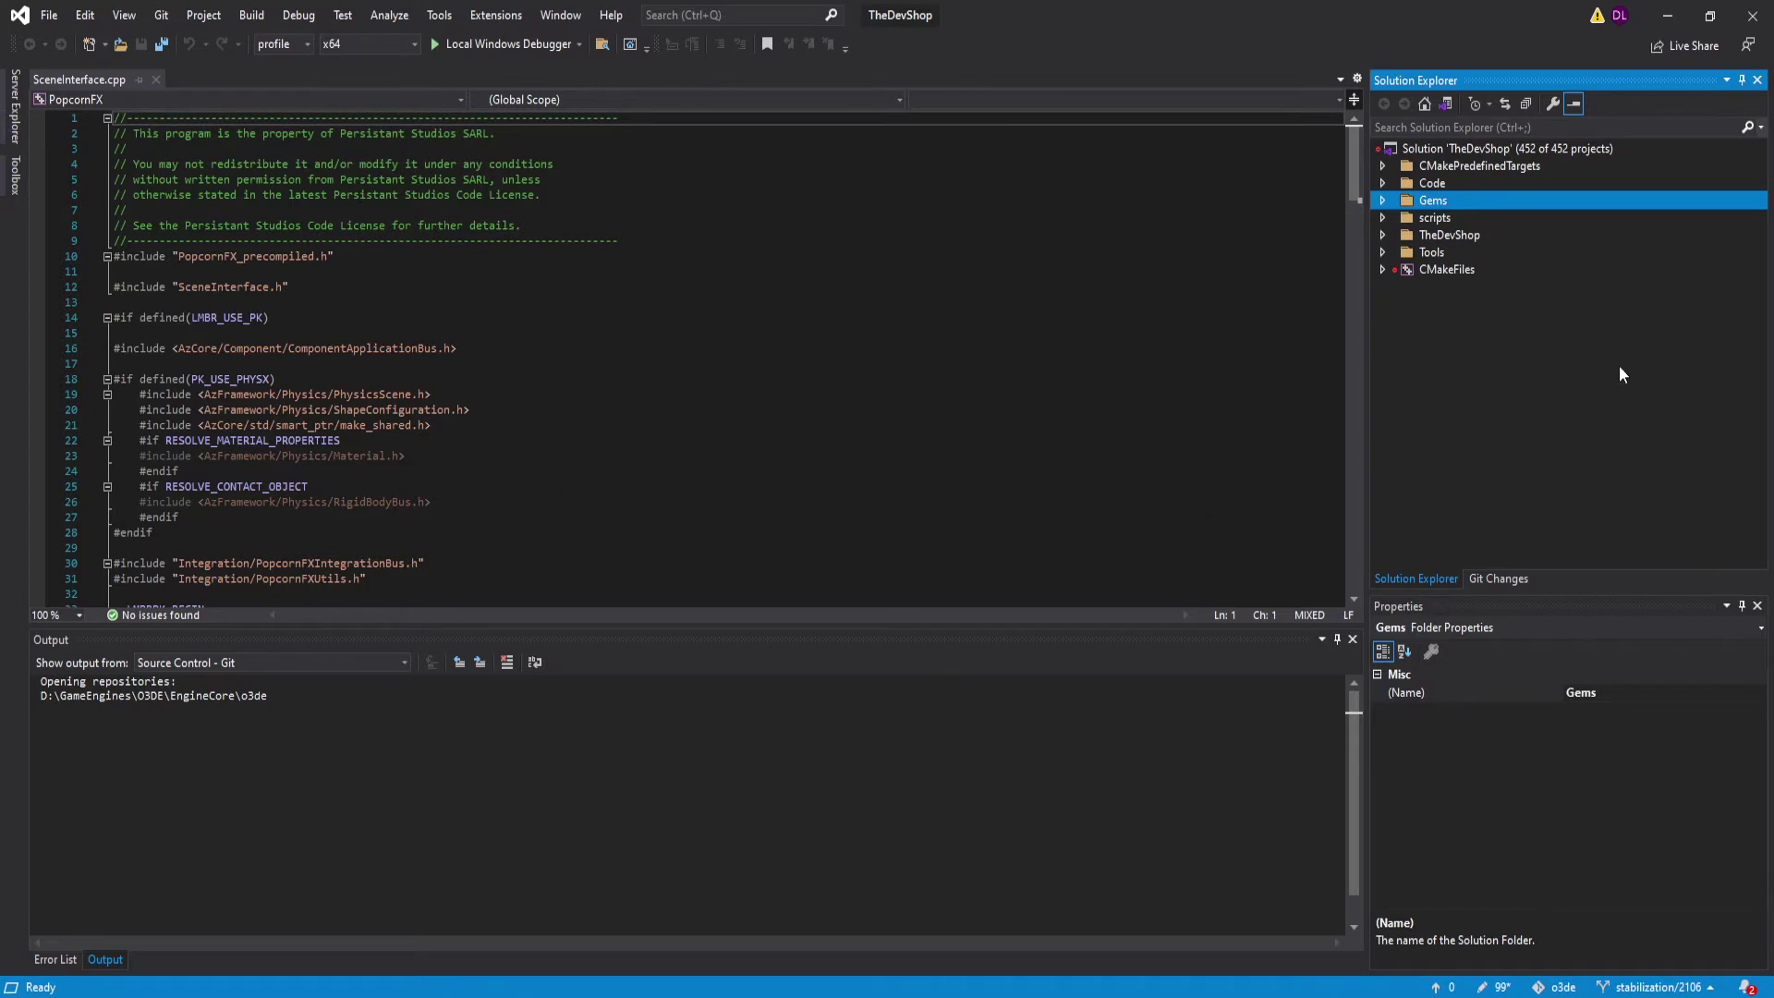
# Expand the PopcornFX gem's code project through Source and Integration to list the files in its SceneInterface folder.
pyautogui.click(1382, 200)
pyautogui.scroll(-9, 1405, 320)
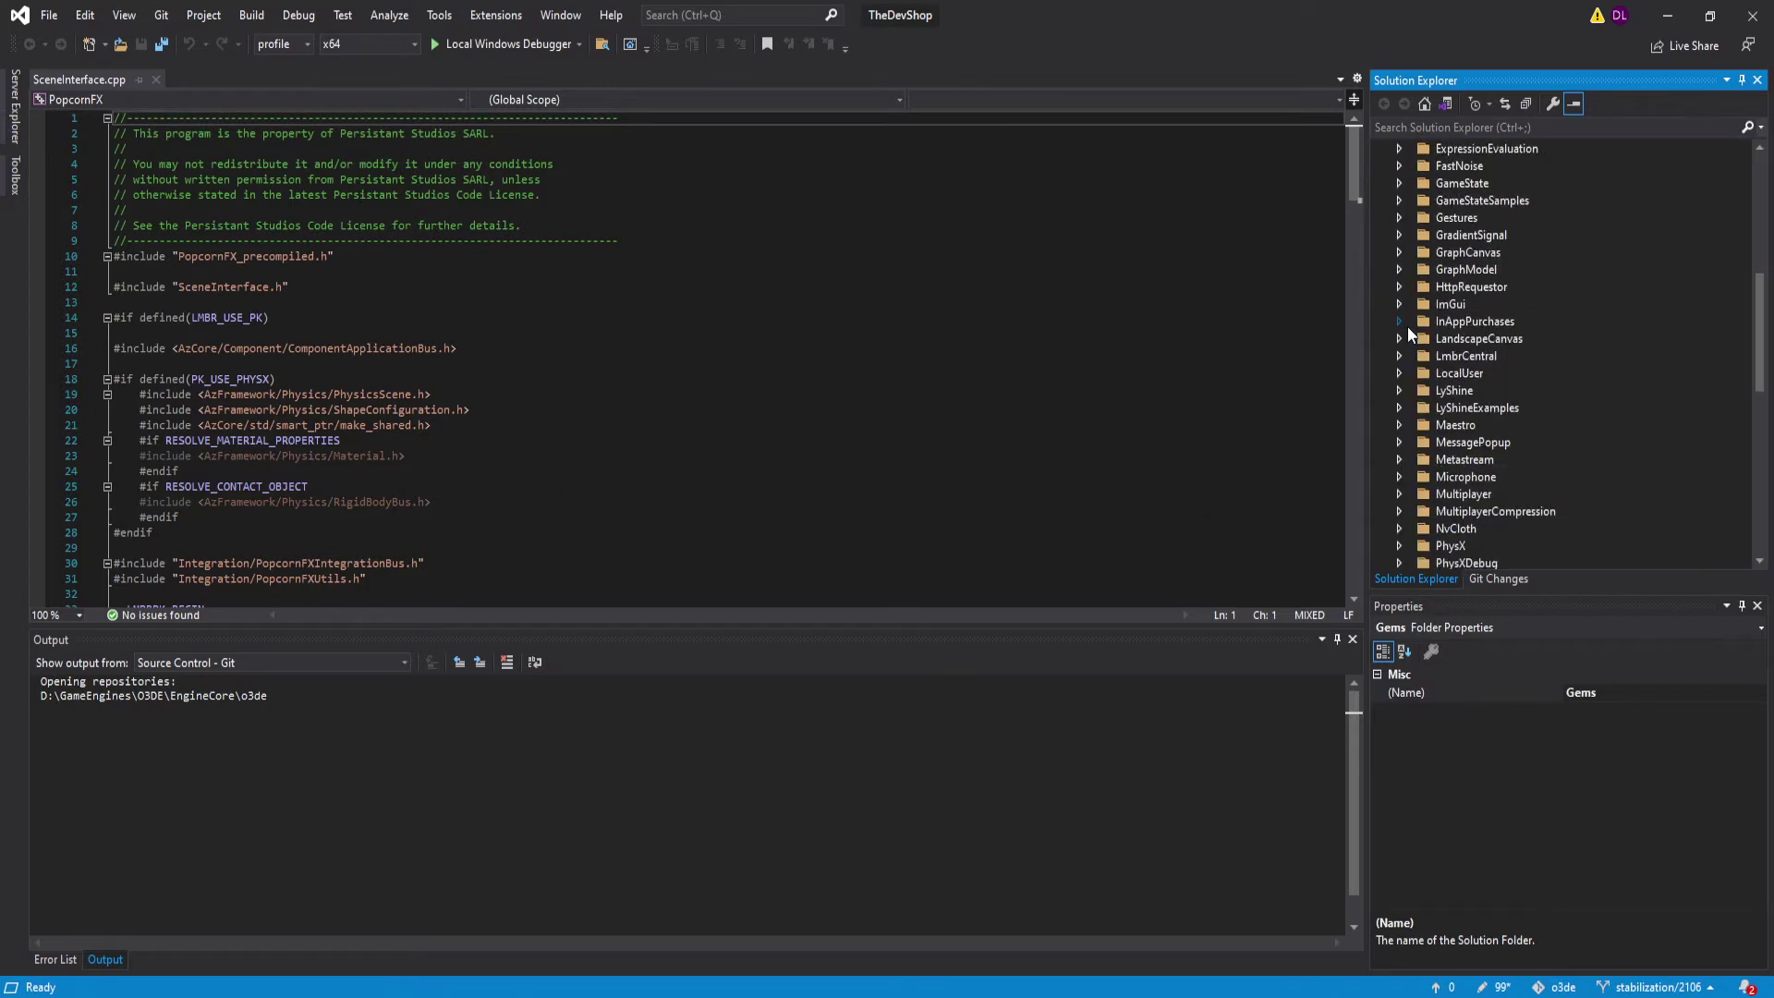
pyautogui.scroll(-5, 1455, 396)
pyautogui.click(1401, 324)
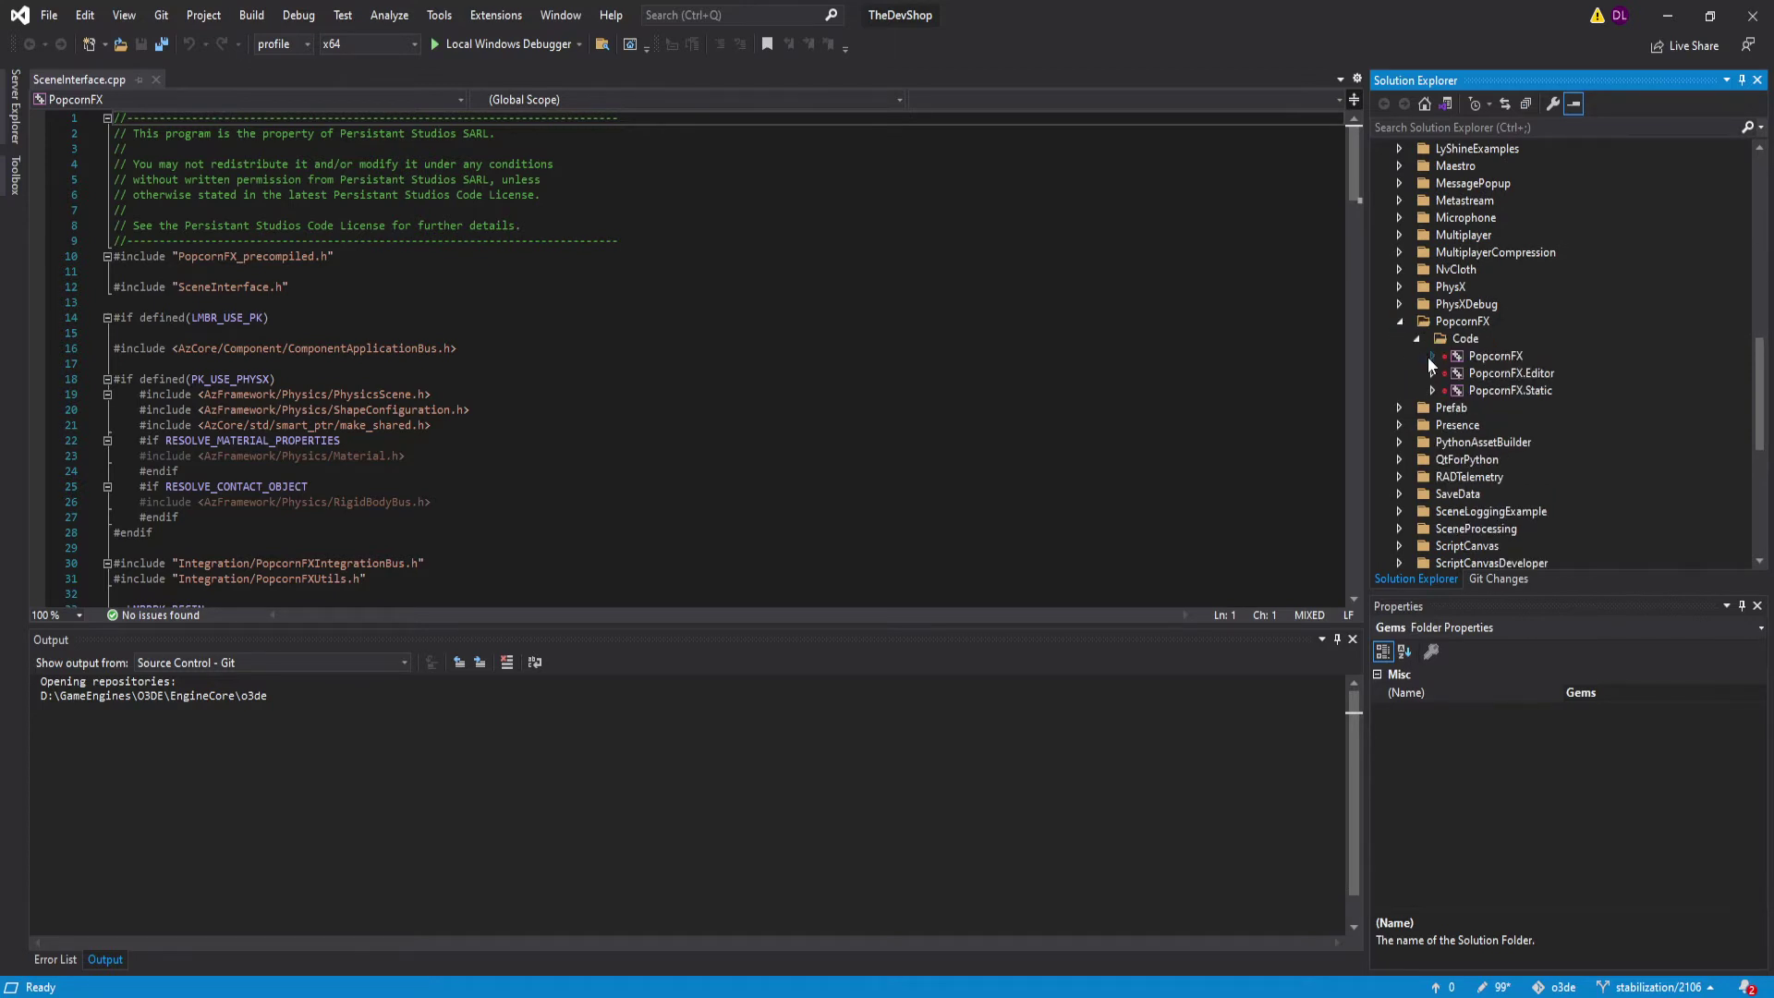
pyautogui.click(1431, 357)
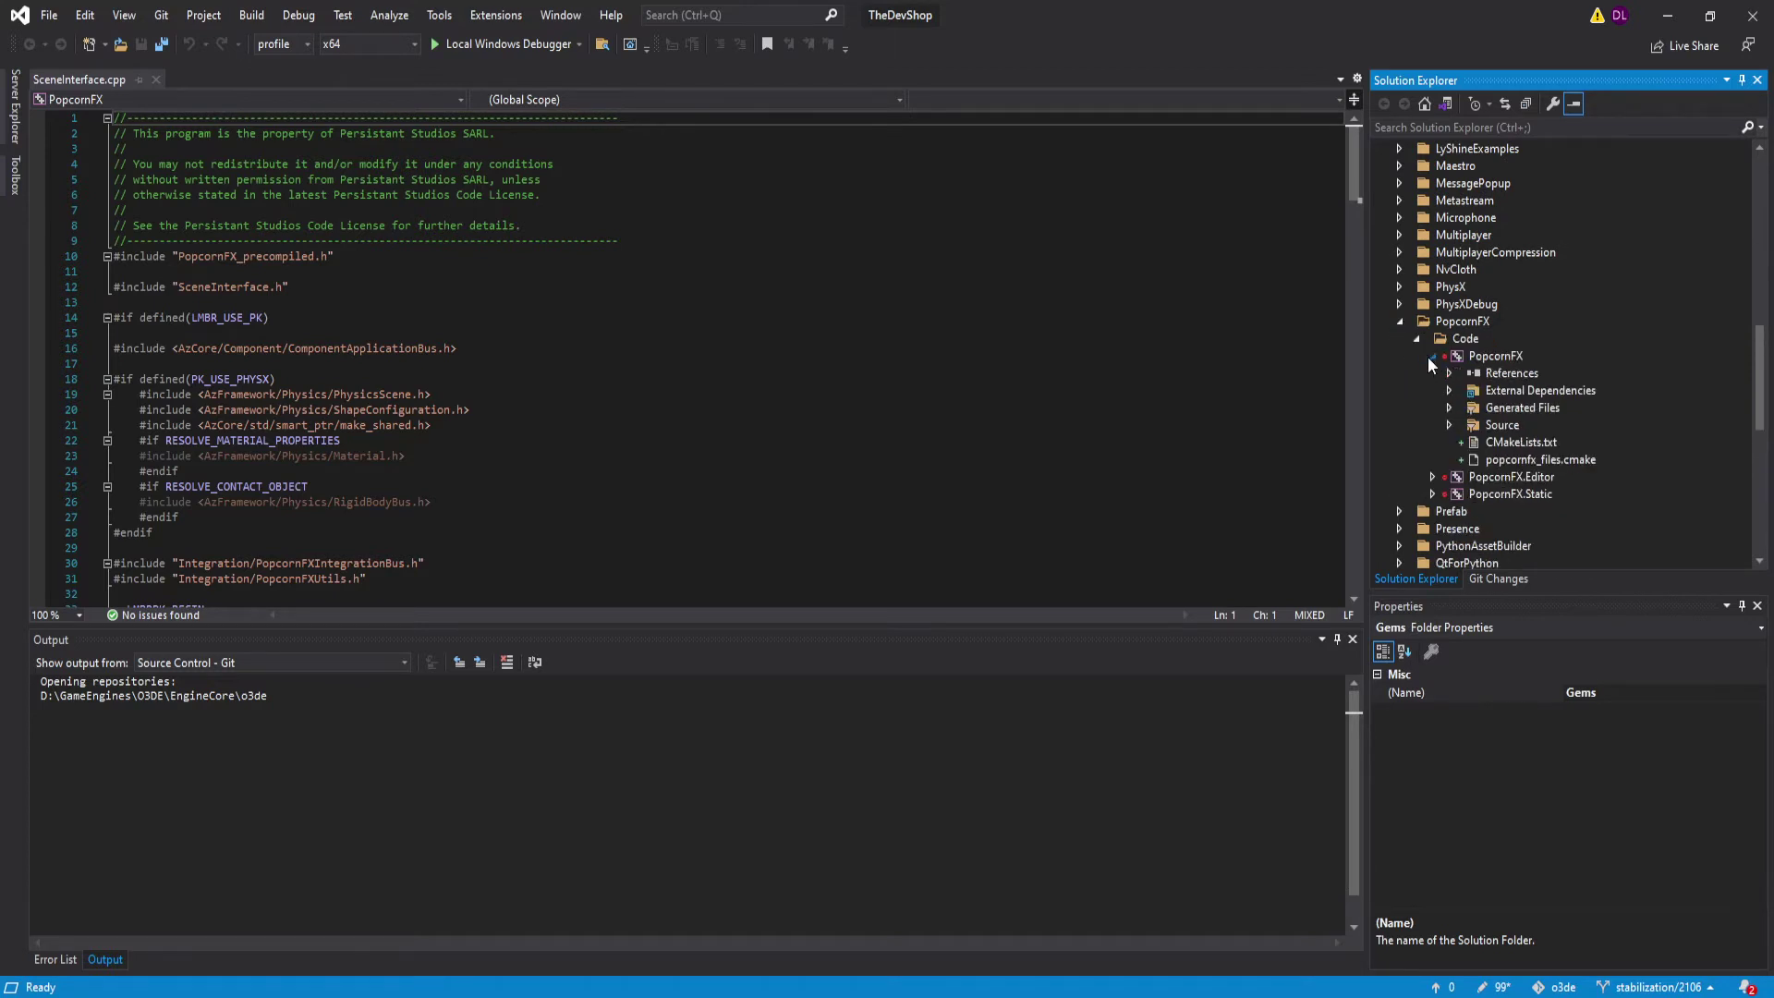
pyautogui.click(1450, 425)
pyautogui.click(1465, 459)
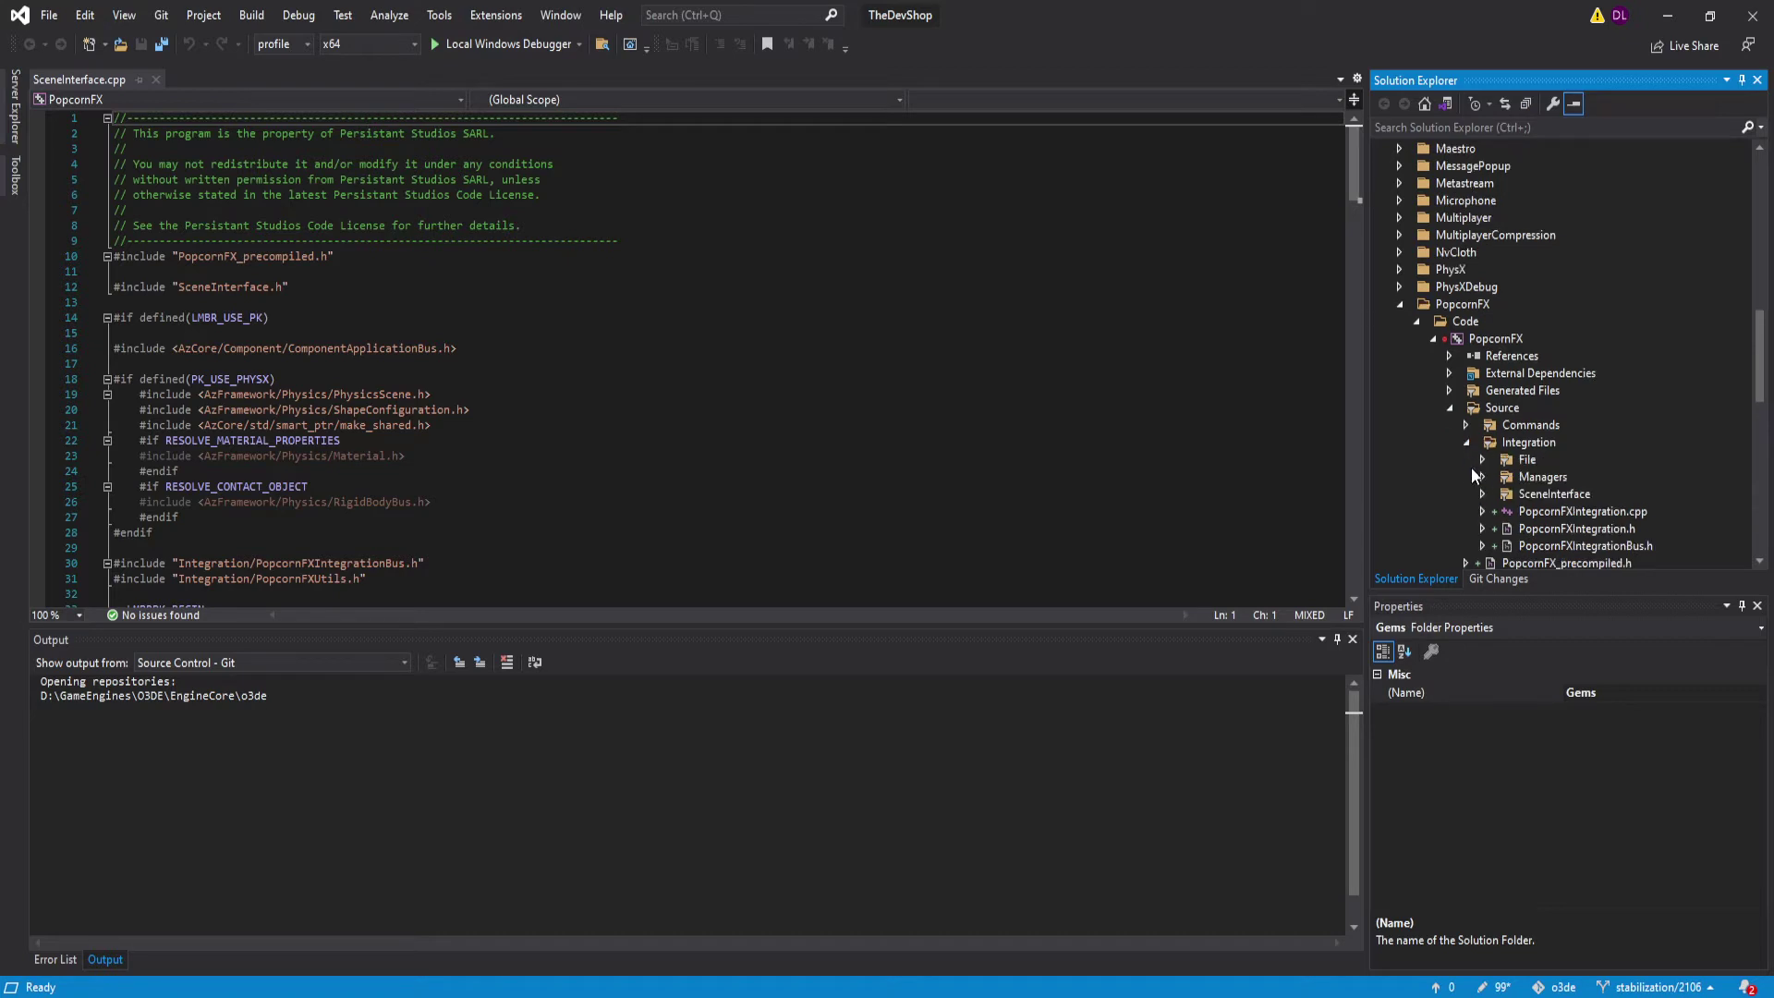
pyautogui.click(1483, 494)
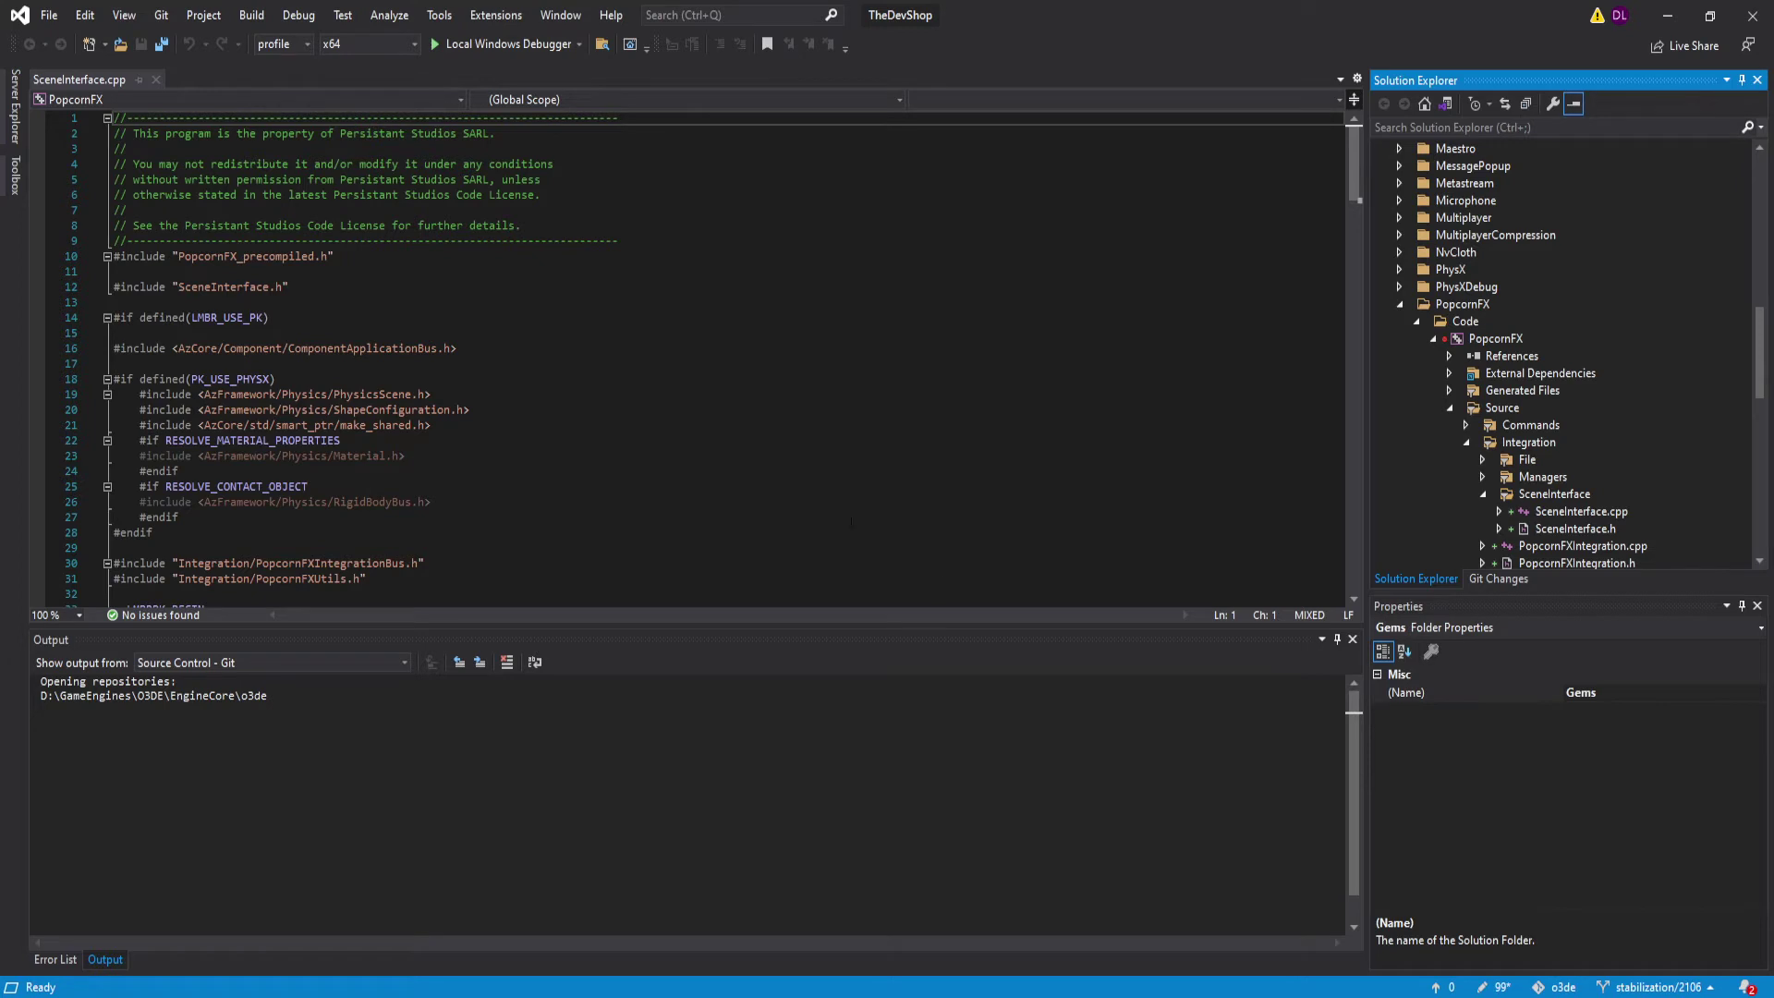
# Highlight the commented-out scene handle block inside RayTracePacket in SceneInterface.cpp and close Visual Studio.
pyautogui.scroll(-9, 219, 363)
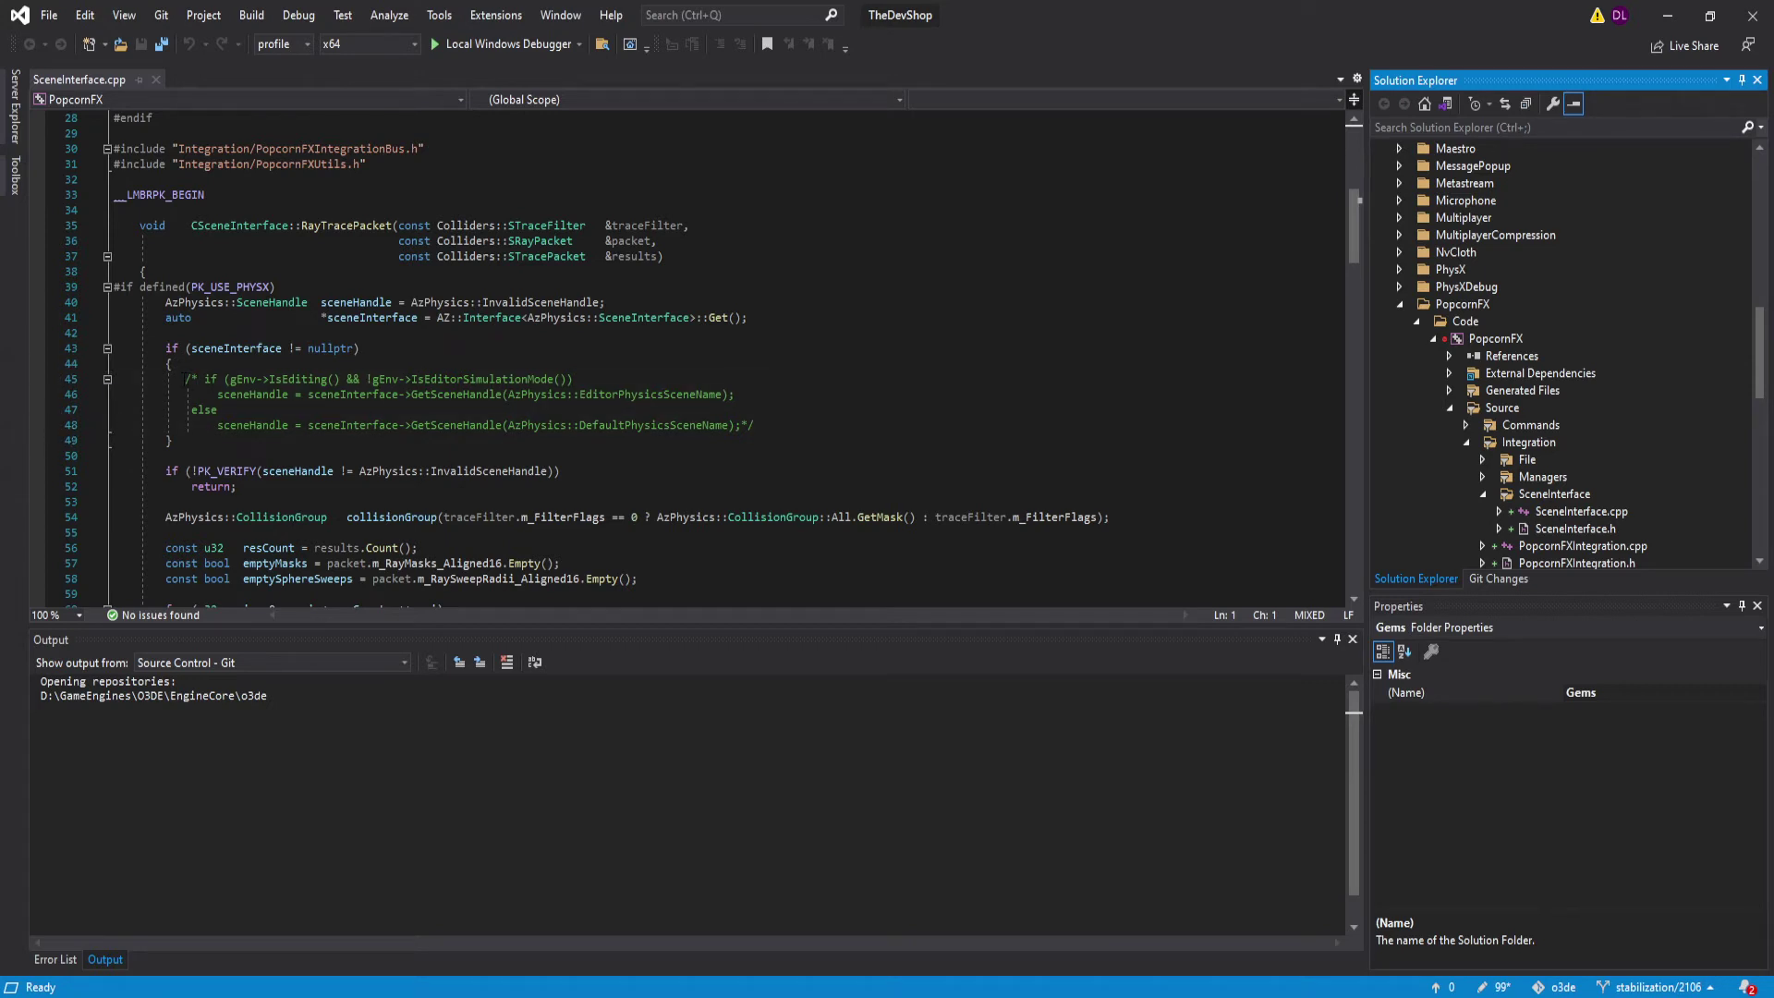
pyautogui.moveTo(185, 379); pyautogui.dragTo(809, 426)
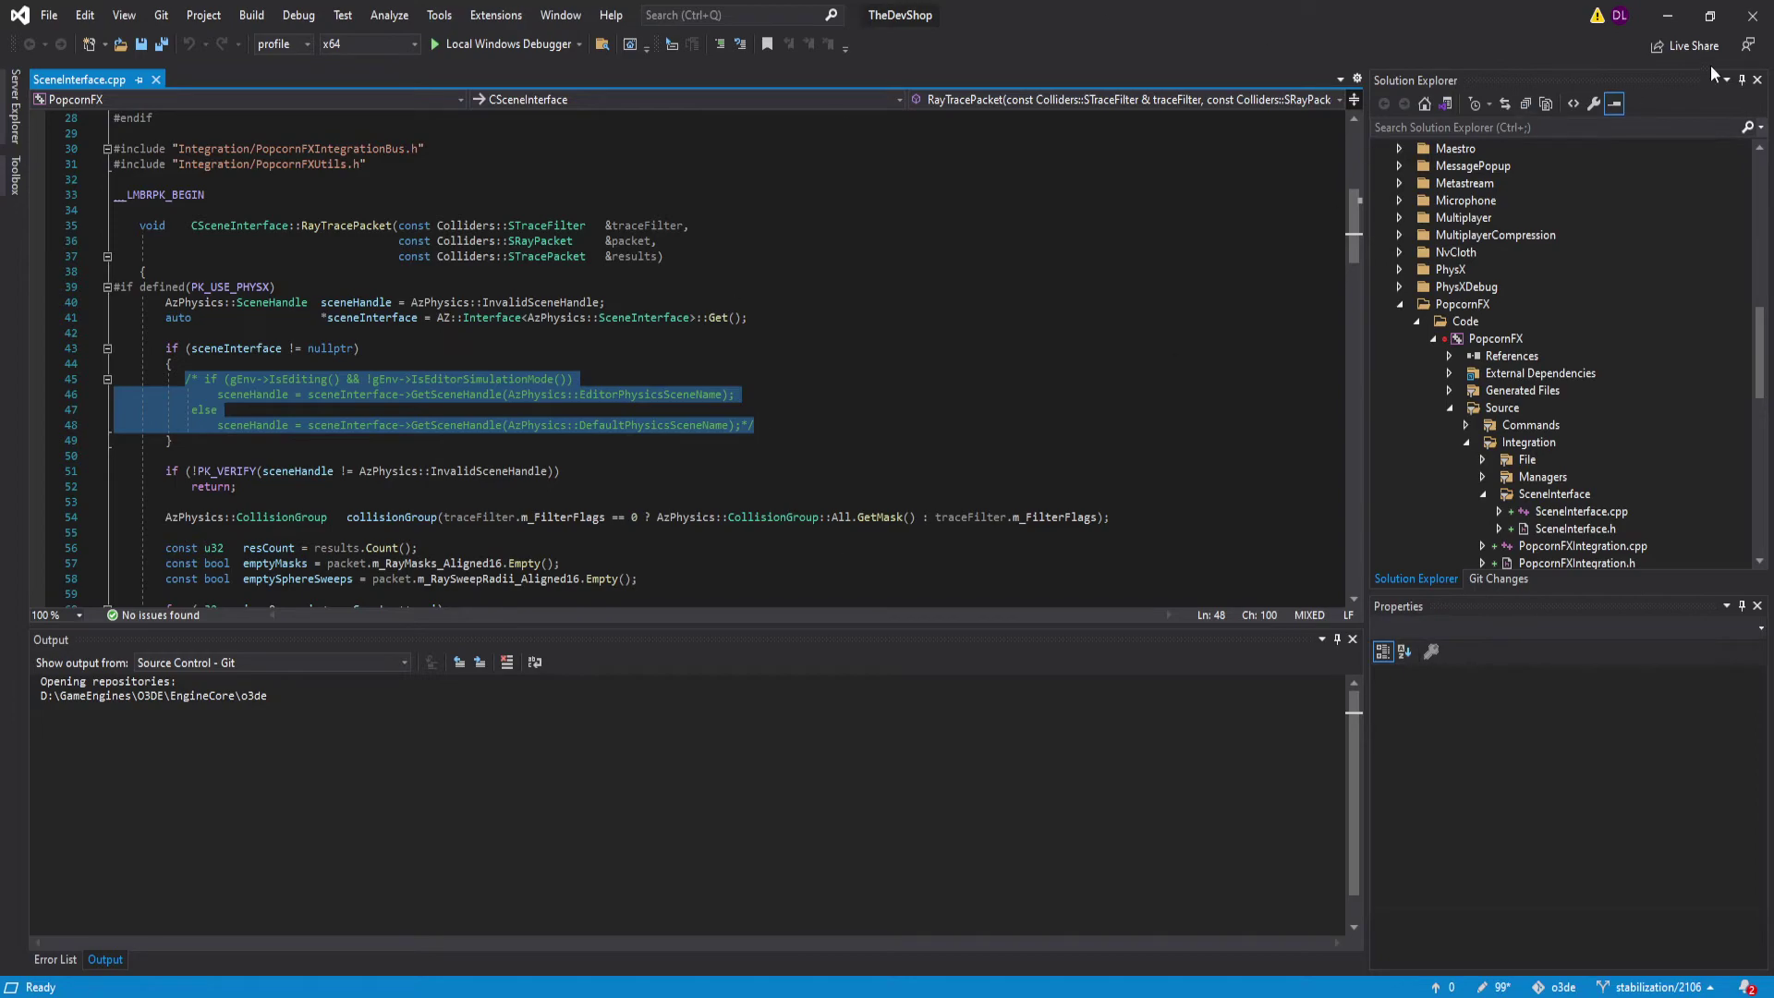
pyautogui.click(1753, 19)
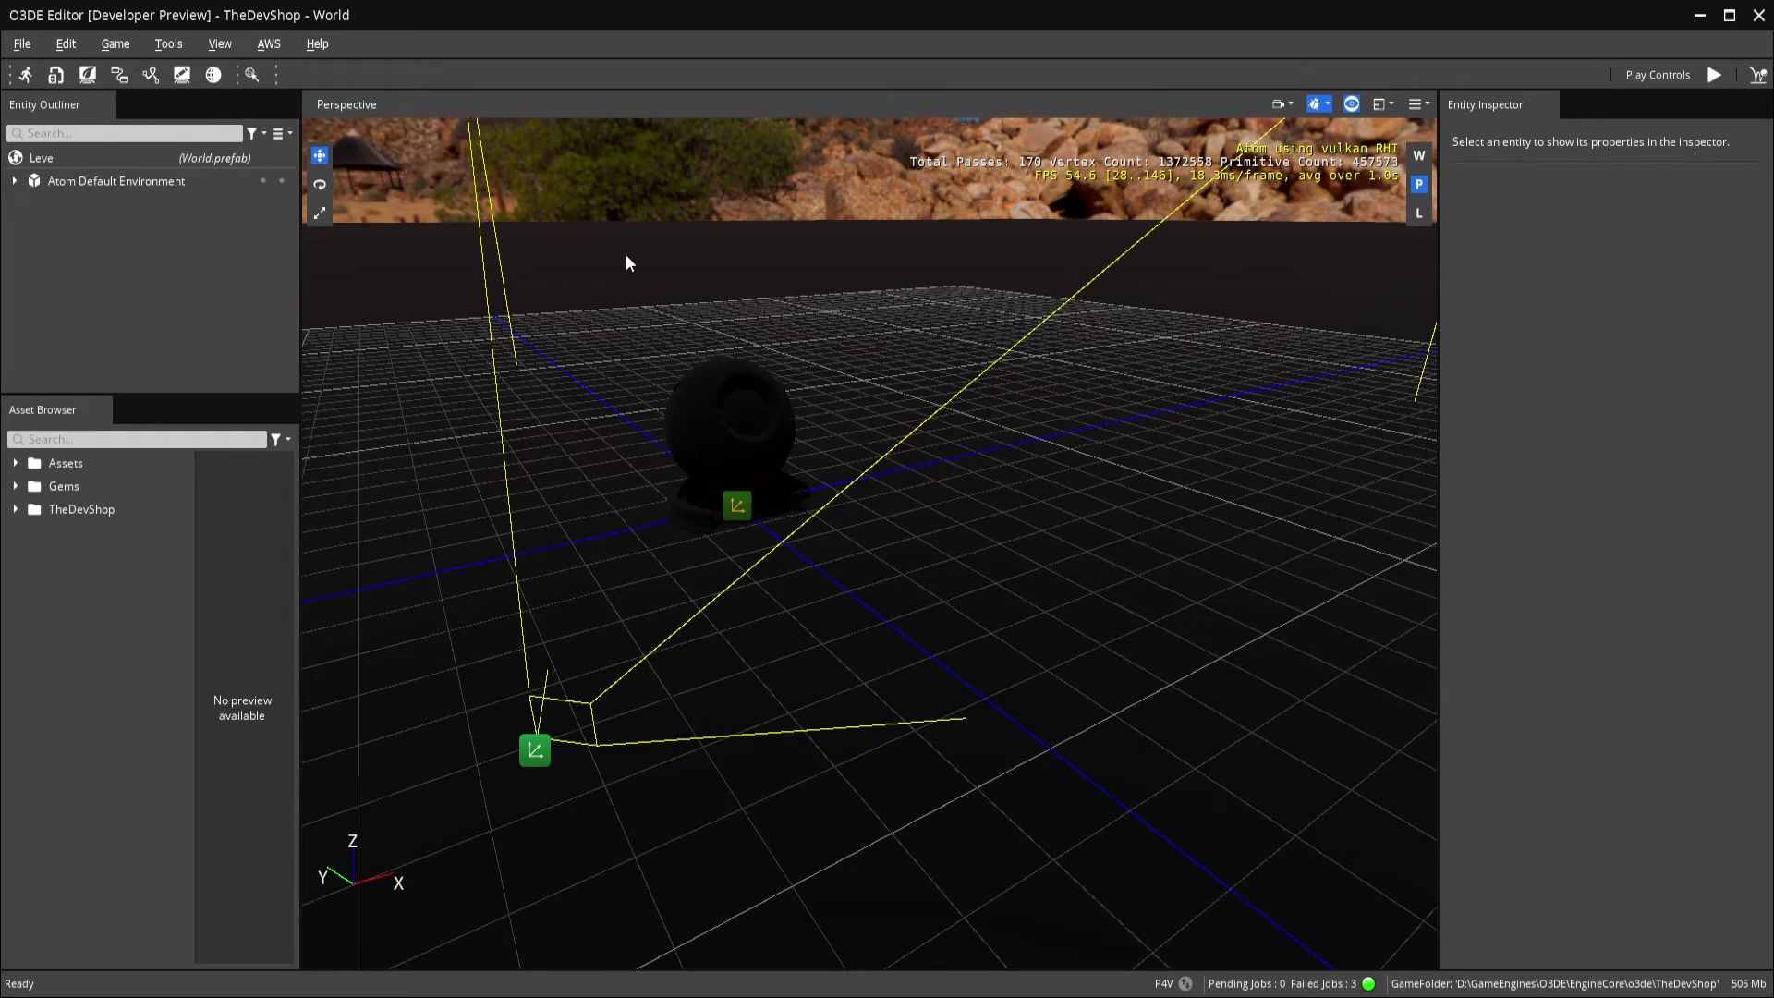
# Create a new entity in the O3DE Editor level and add a PopcornFX Emitter component to it.
pyautogui.rightClick(100, 212)
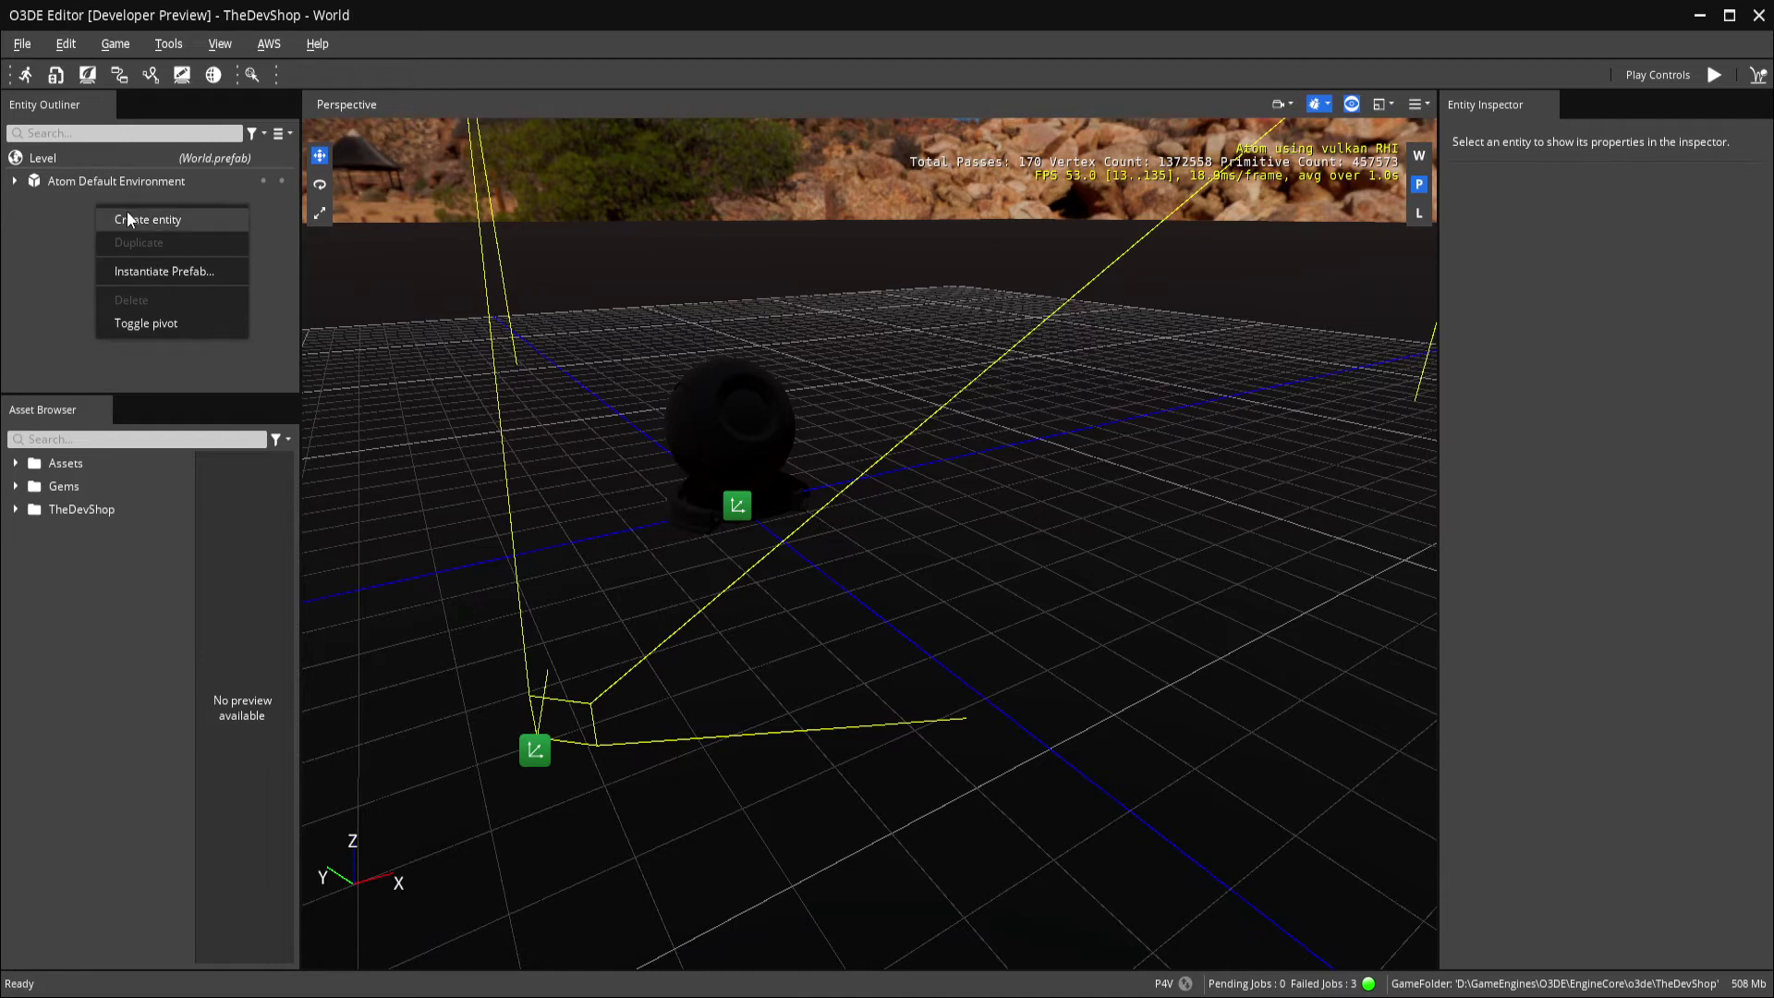
pyautogui.click(131, 218)
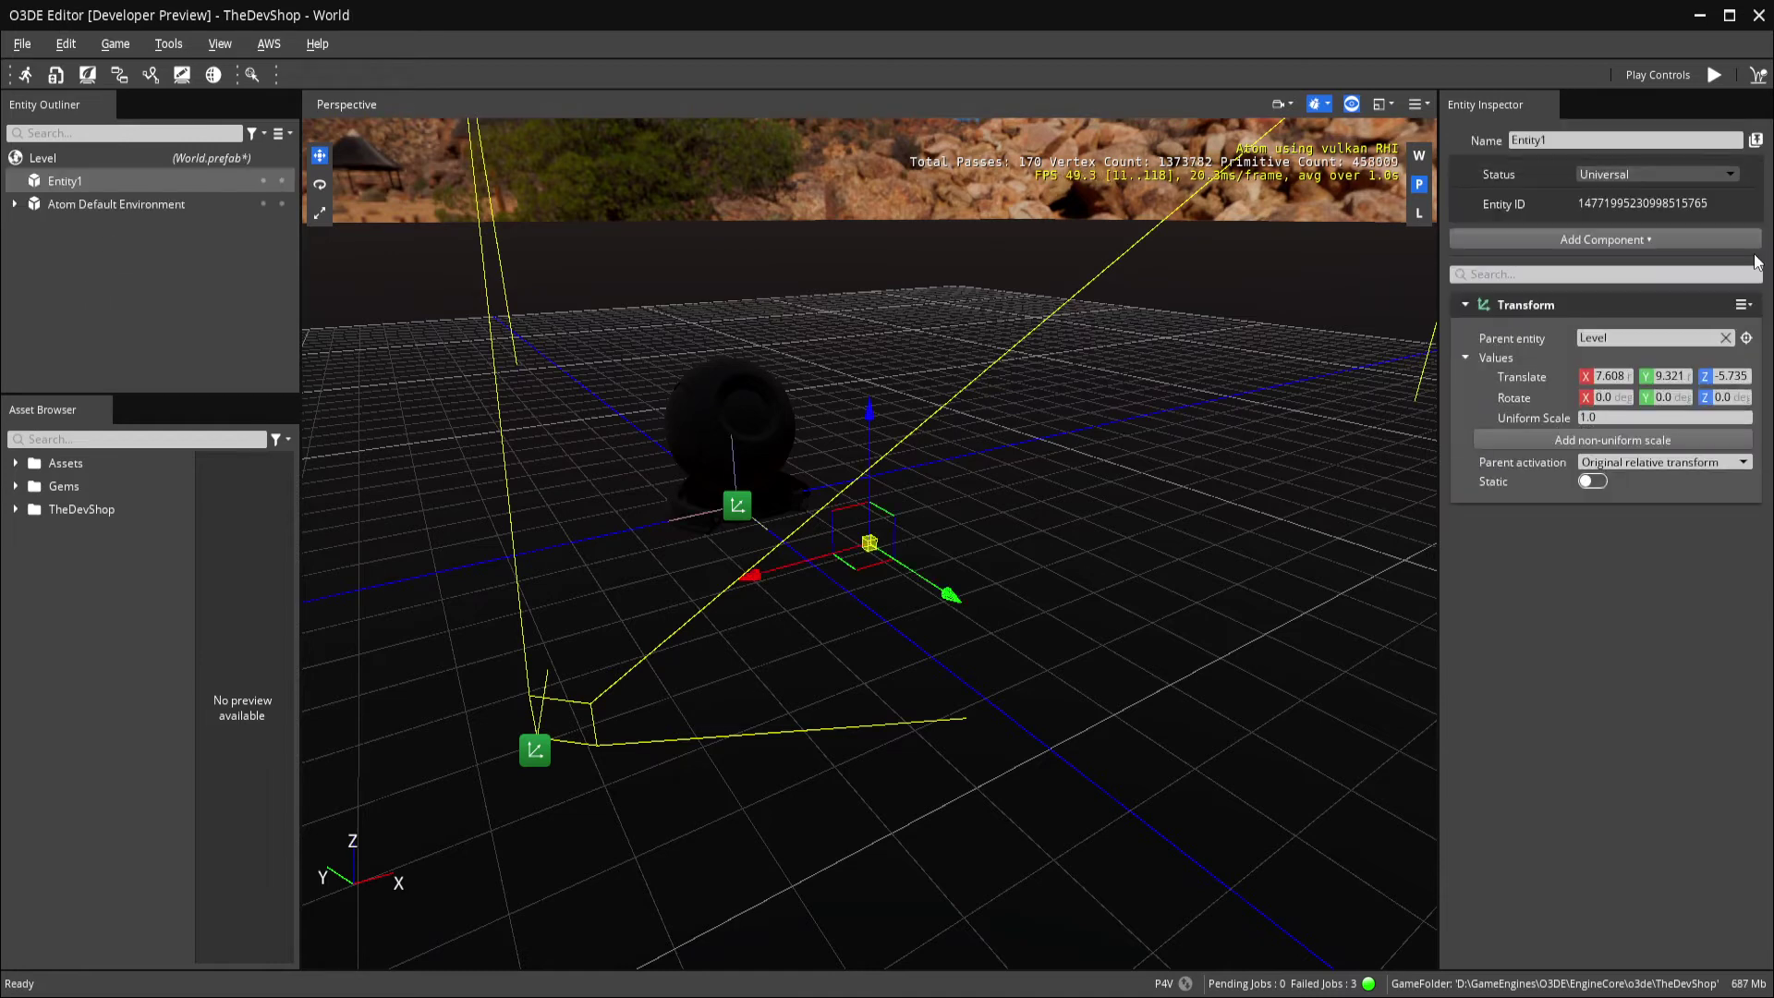
pyautogui.click(1643, 243)
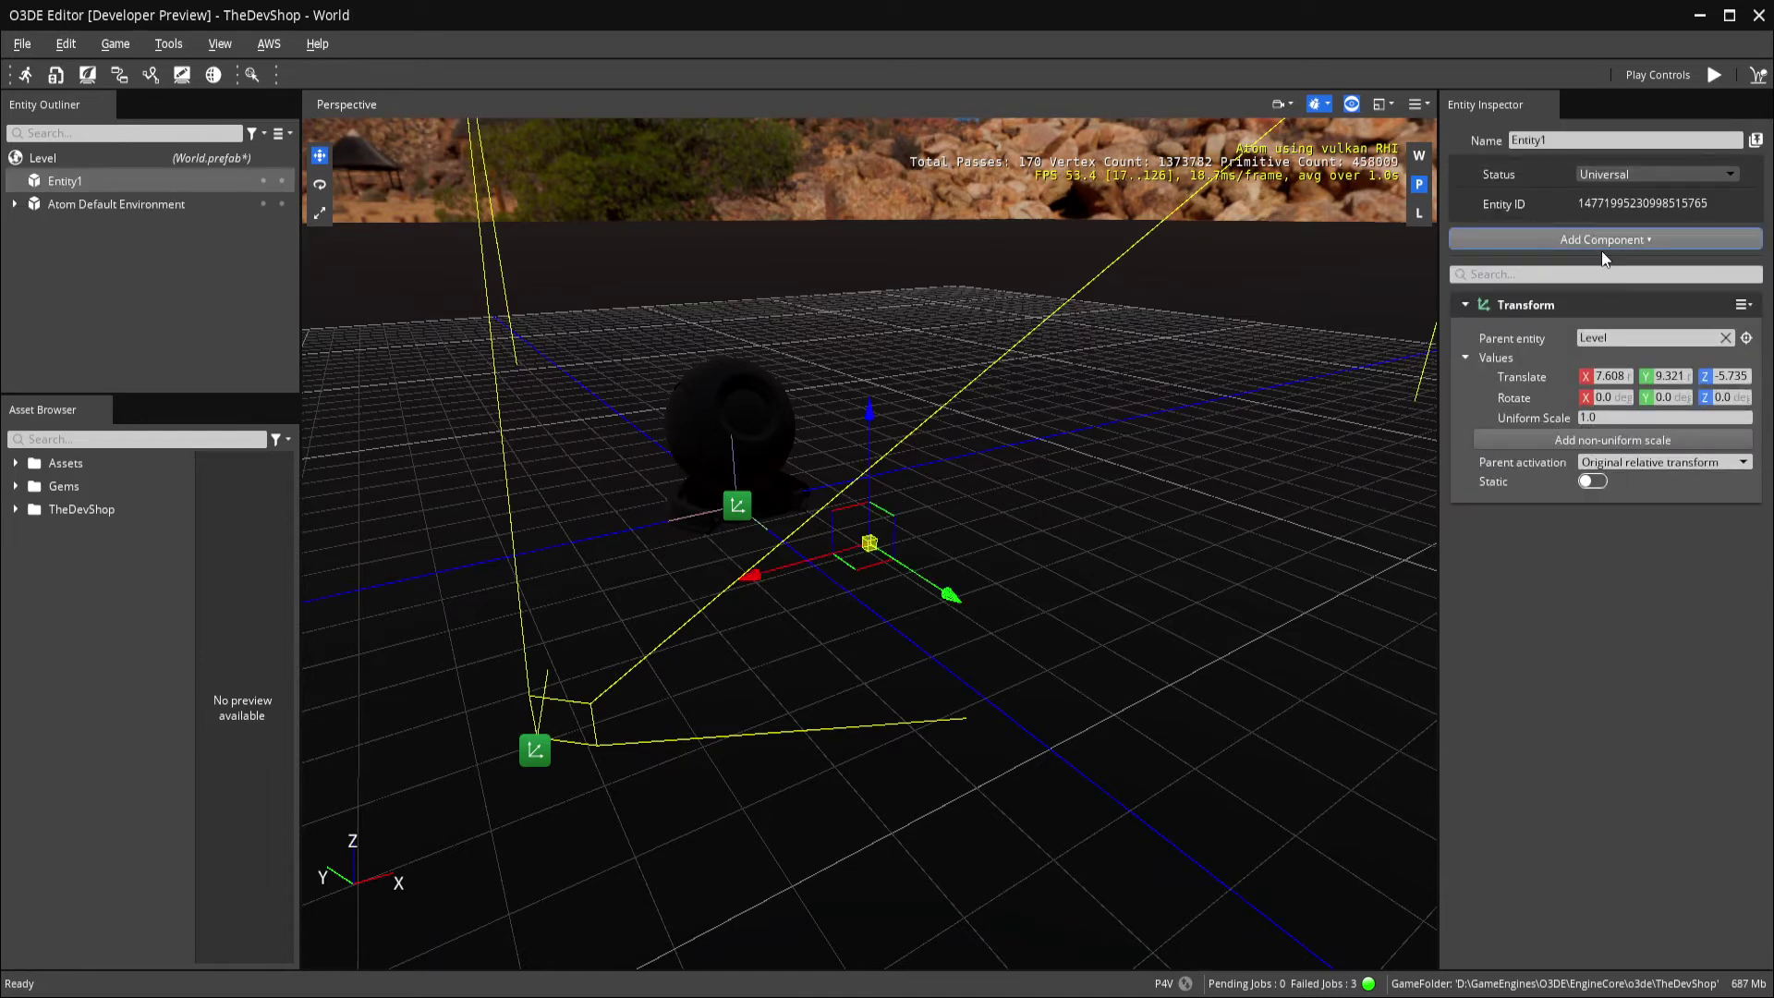
pyautogui.scroll(-20, 1604, 321)
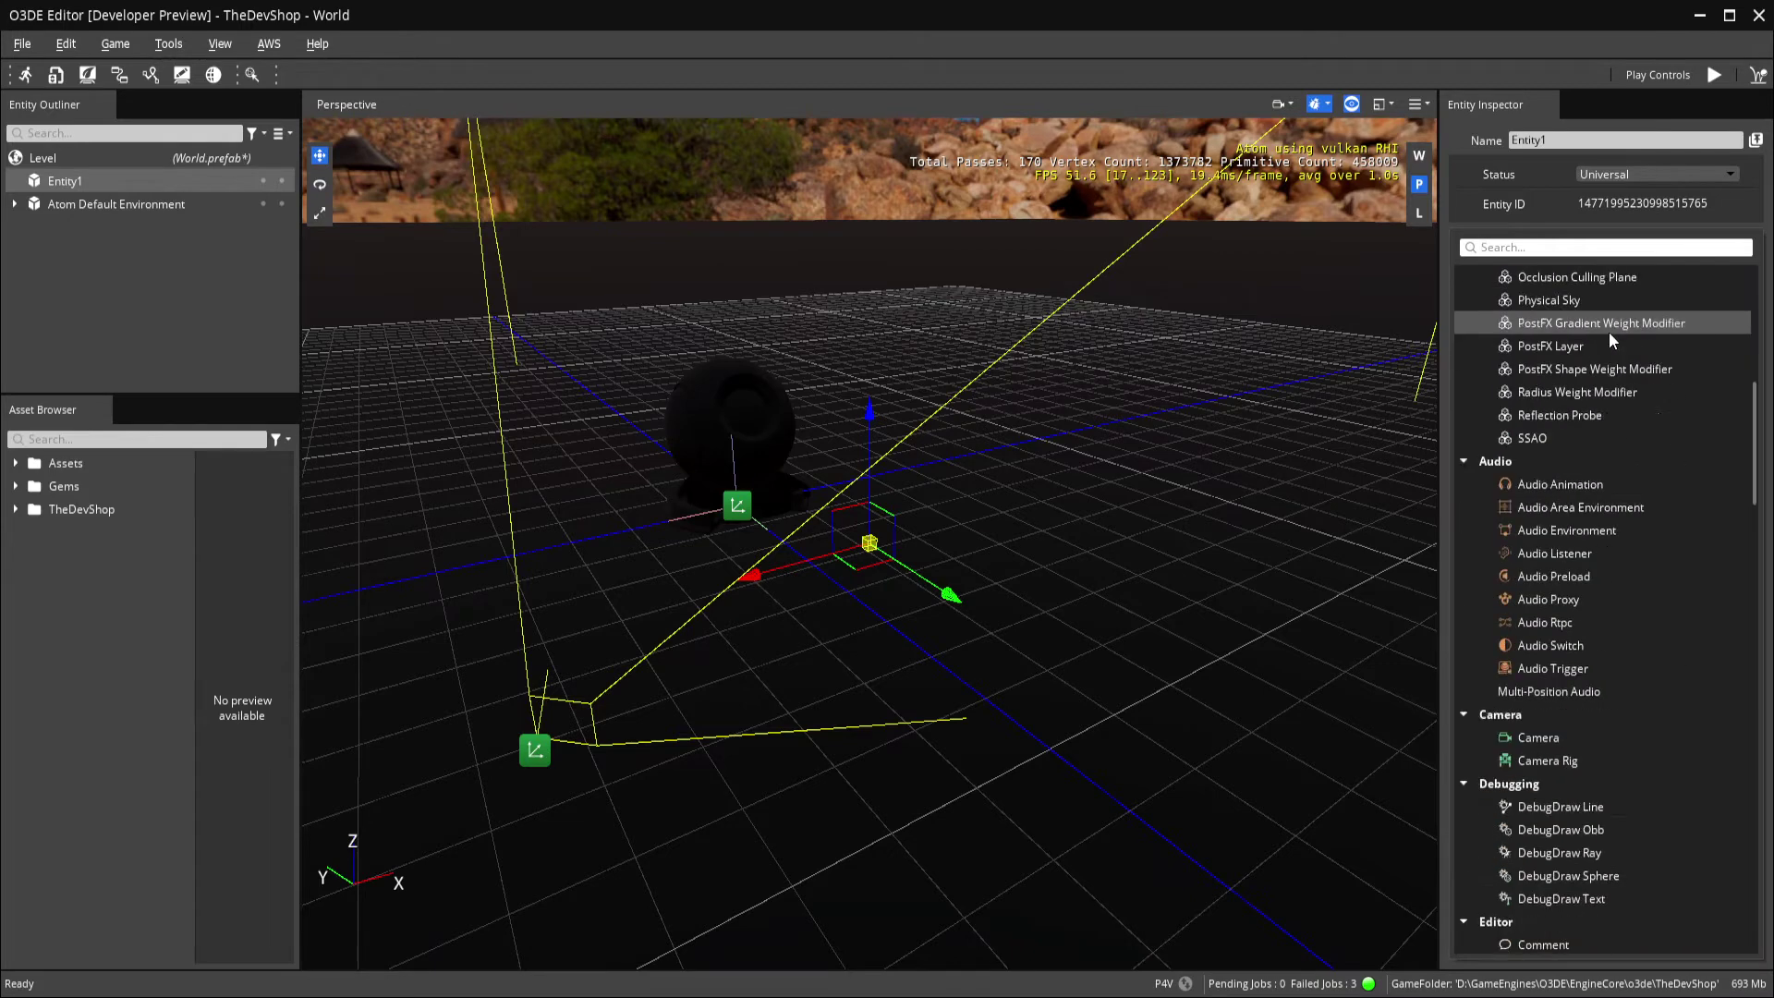
pyautogui.scroll(-10, 1641, 404)
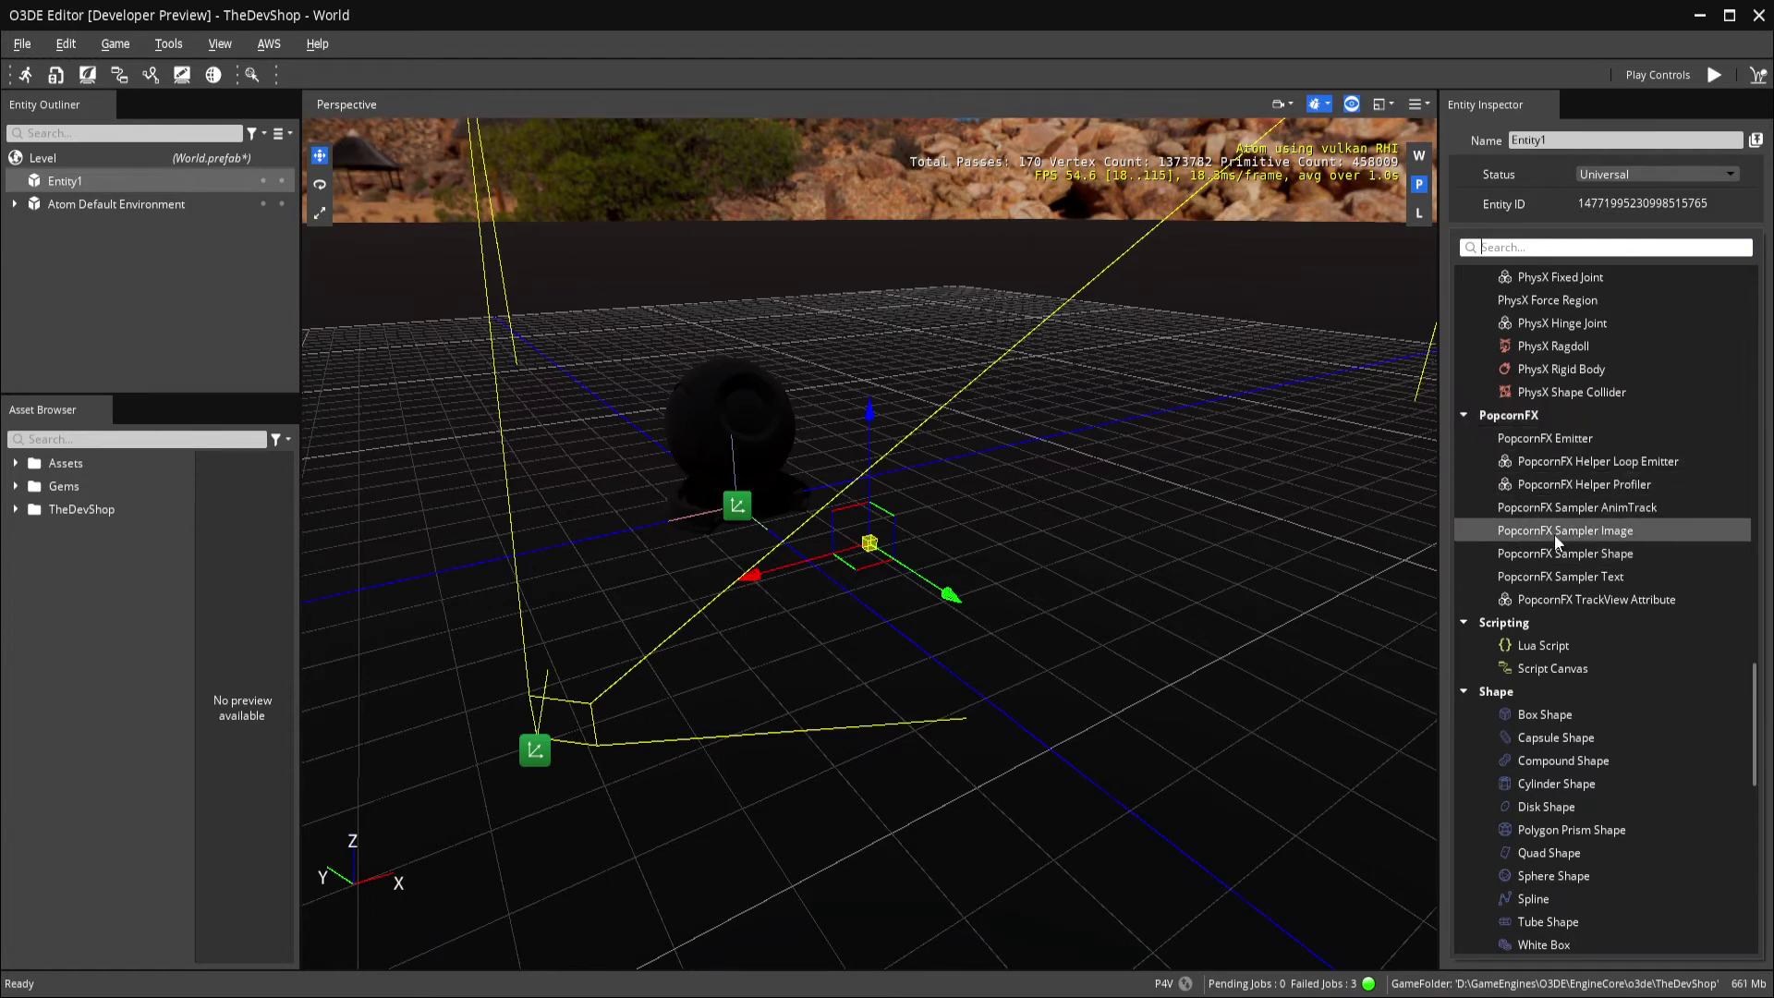
pyautogui.click(1572, 439)
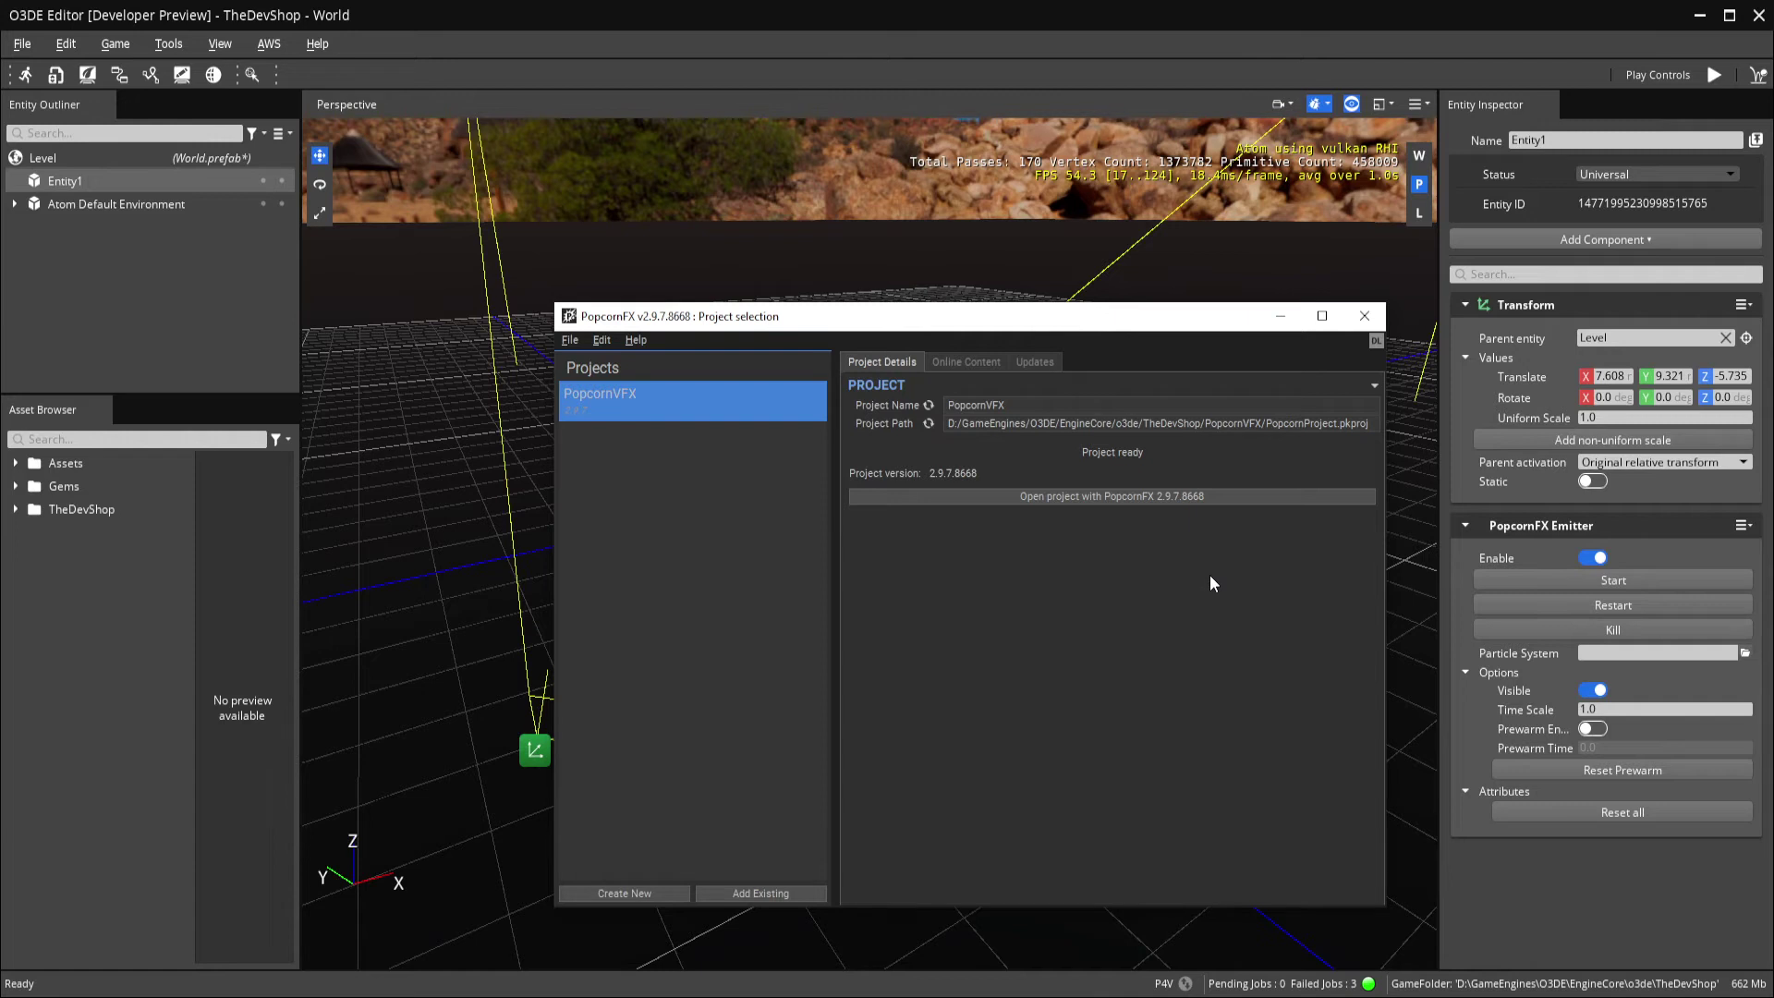
# Expand TheDevShop in the asset browser and open the PopcornVFX project with PopcornFX 2.9.7.8668.
pyautogui.moveTo(924, 322); pyautogui.dragTo(873, 214)
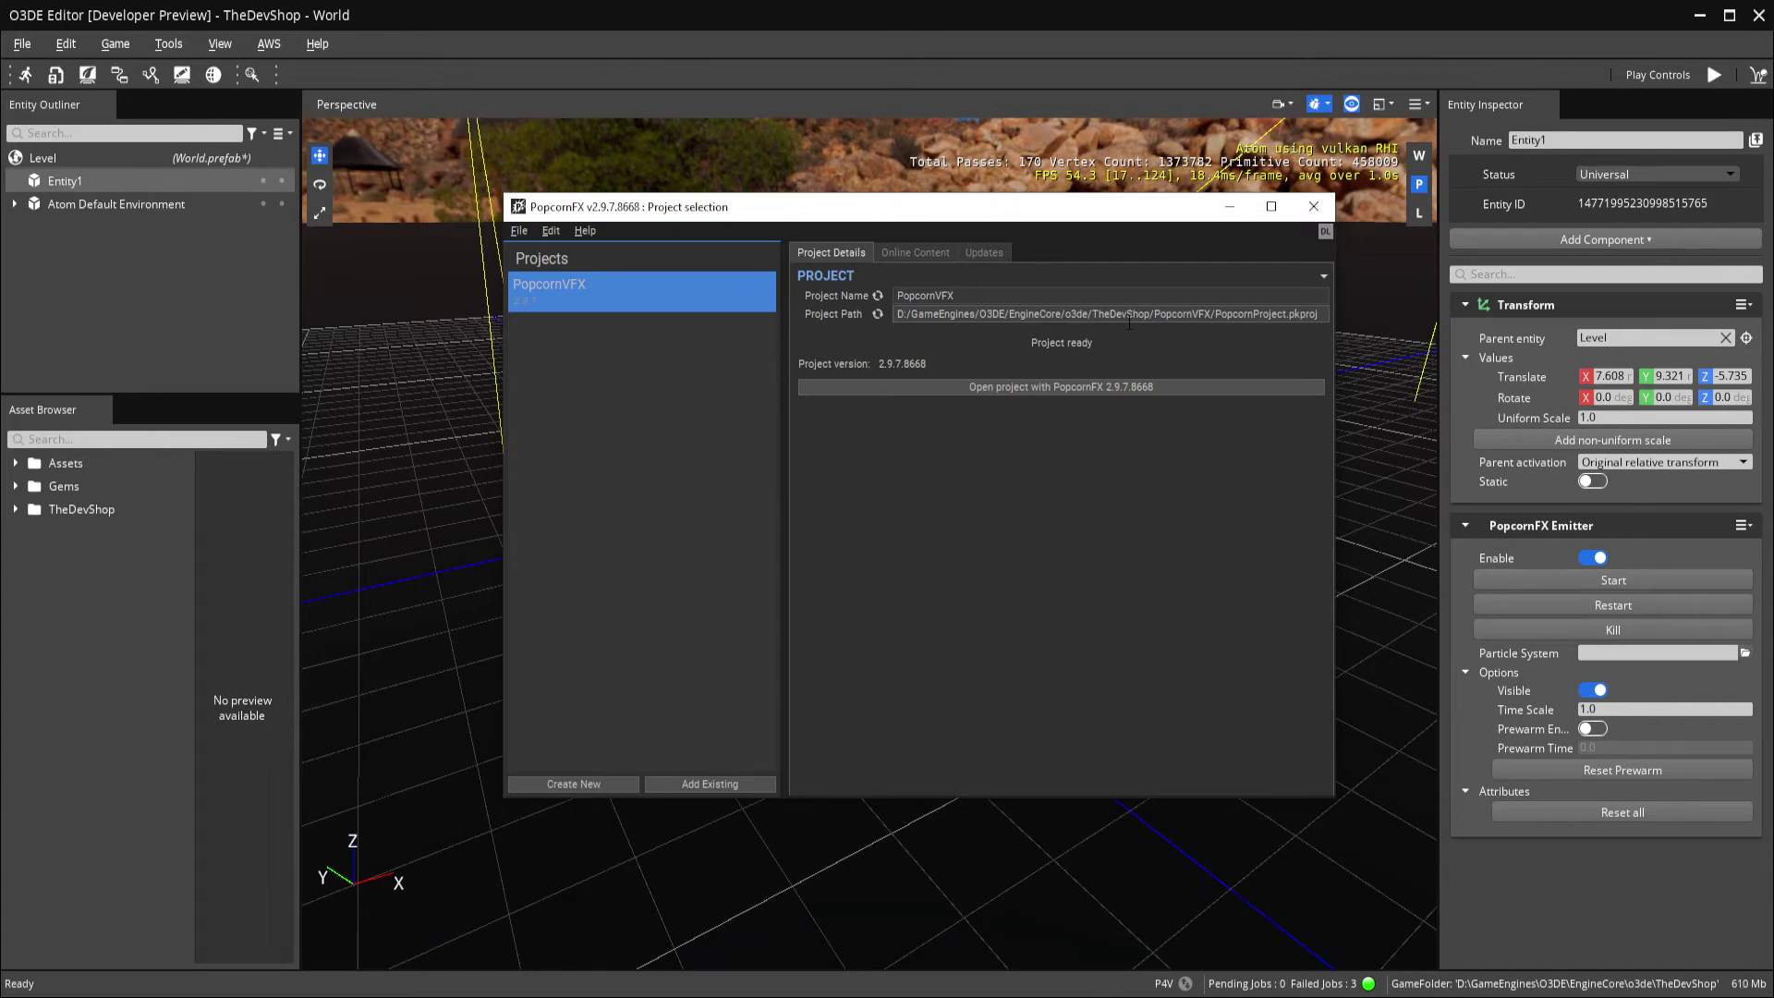
pyautogui.click(14, 510)
pyautogui.click(35, 669)
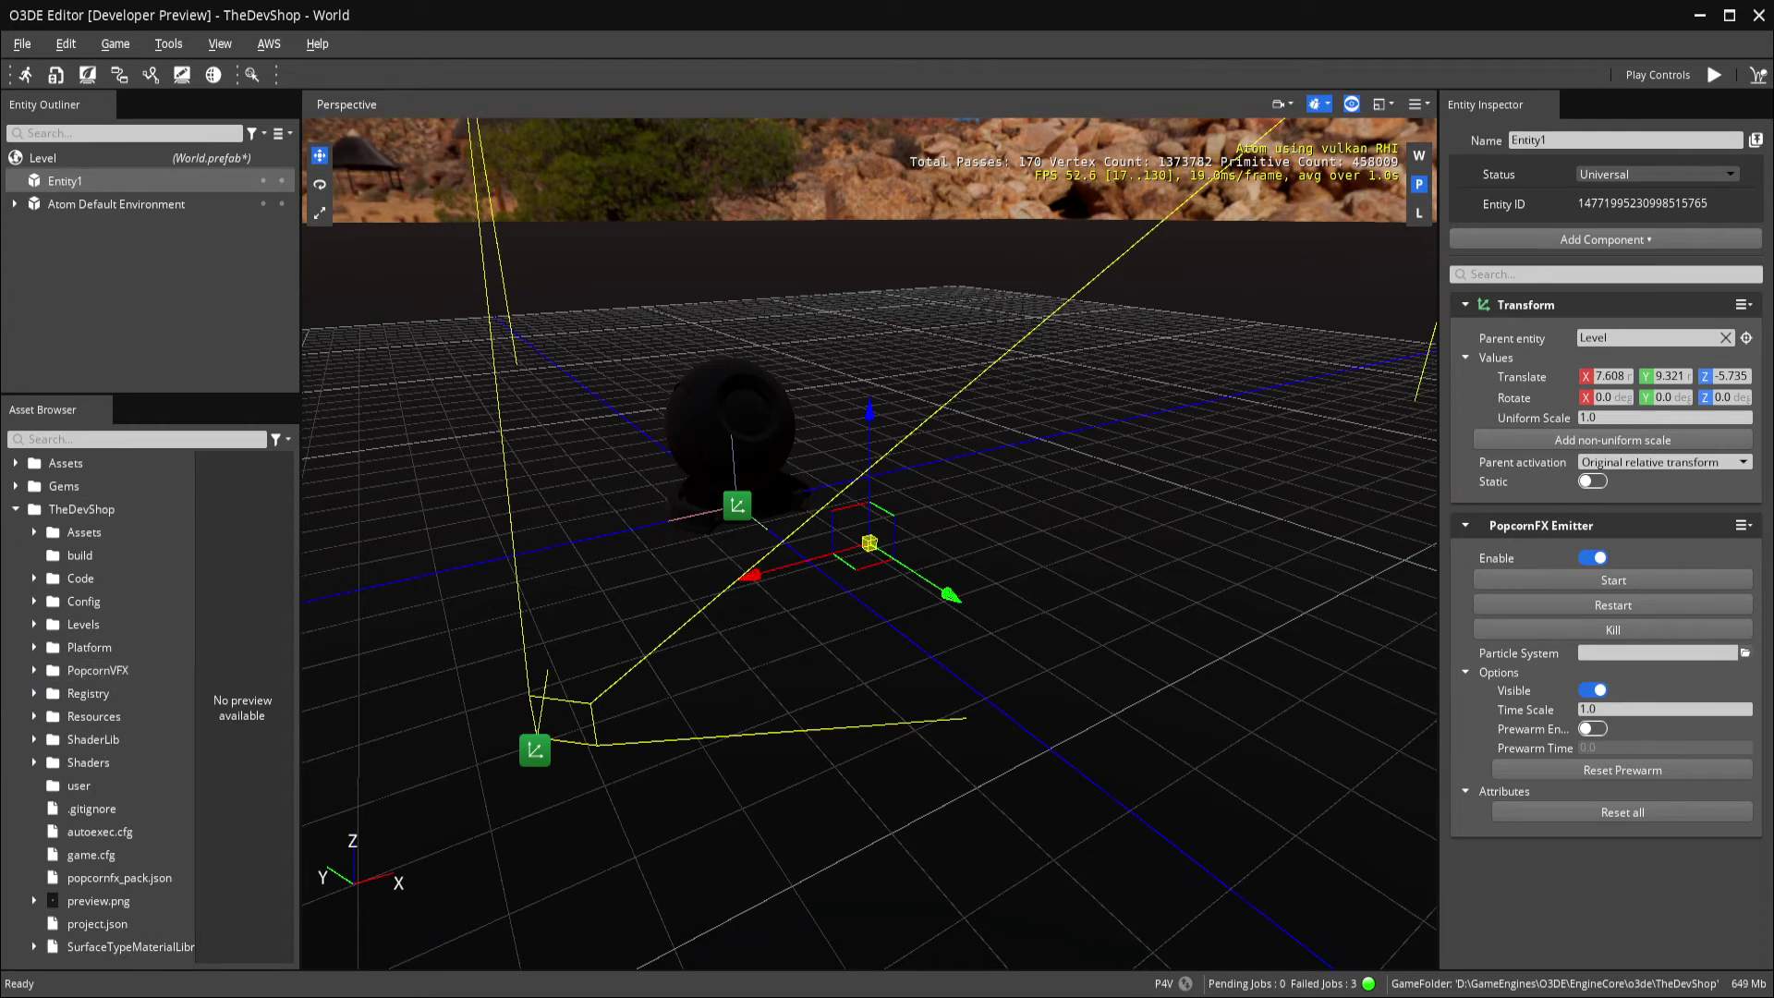
pyautogui.click(1116, 989)
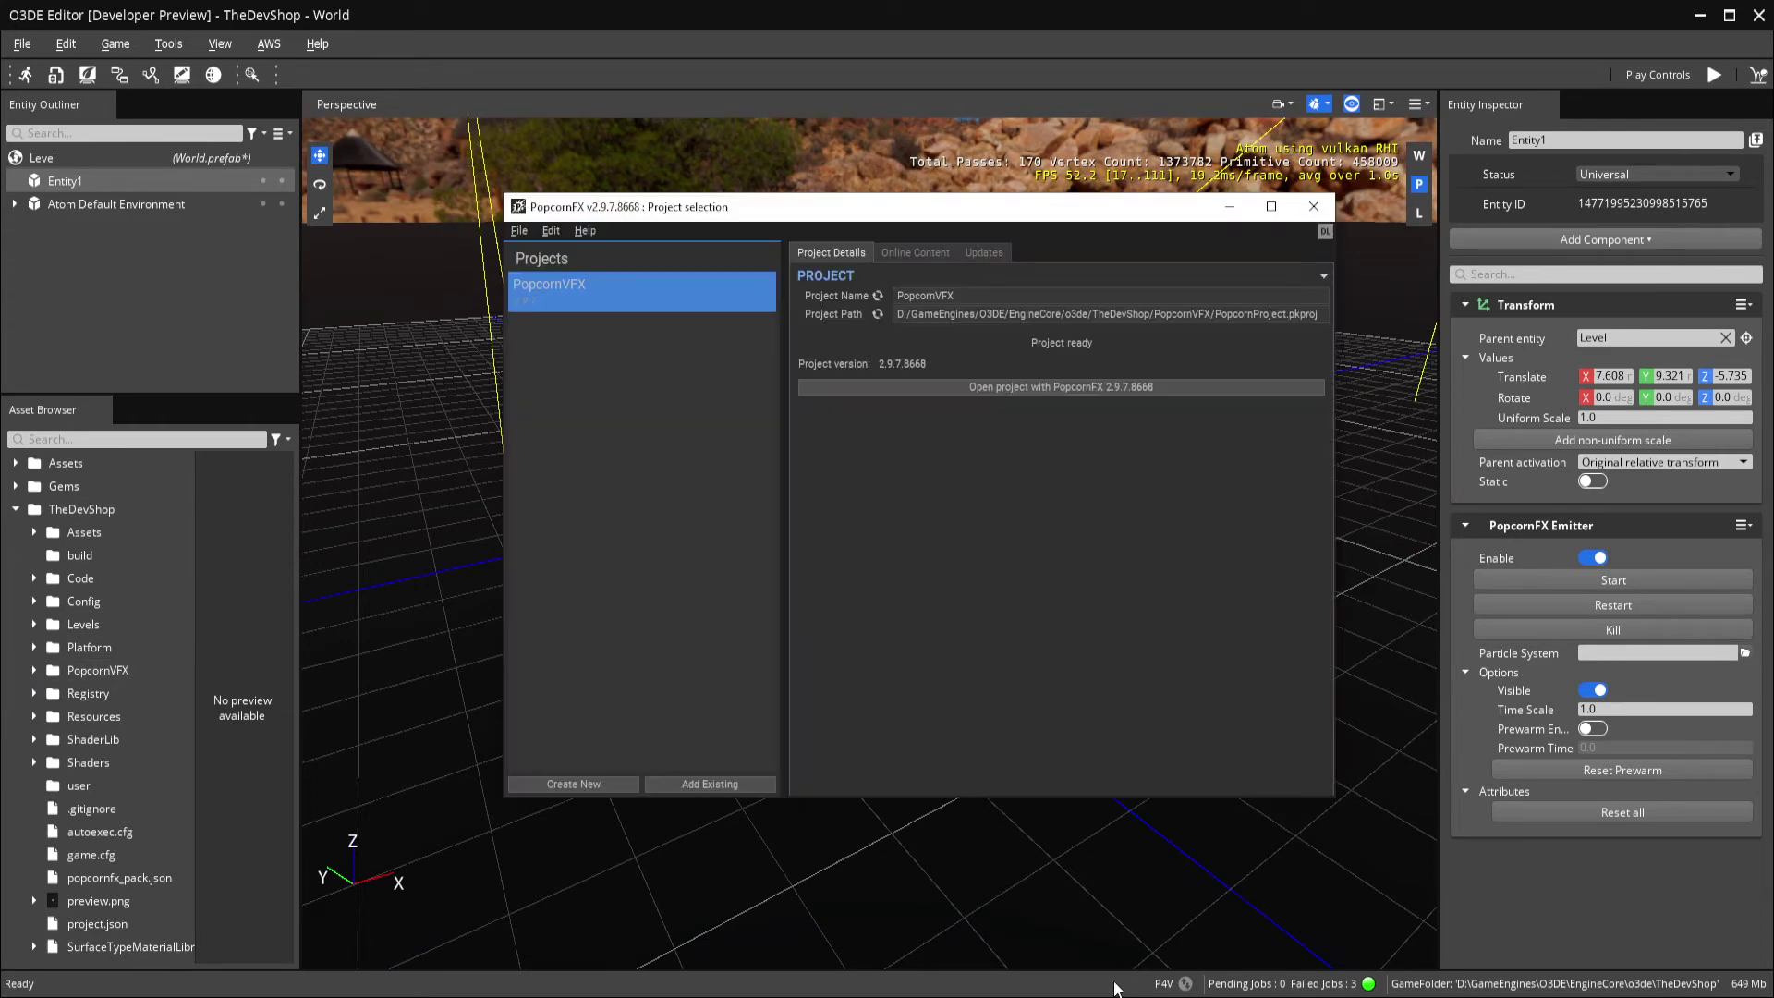
pyautogui.click(1059, 390)
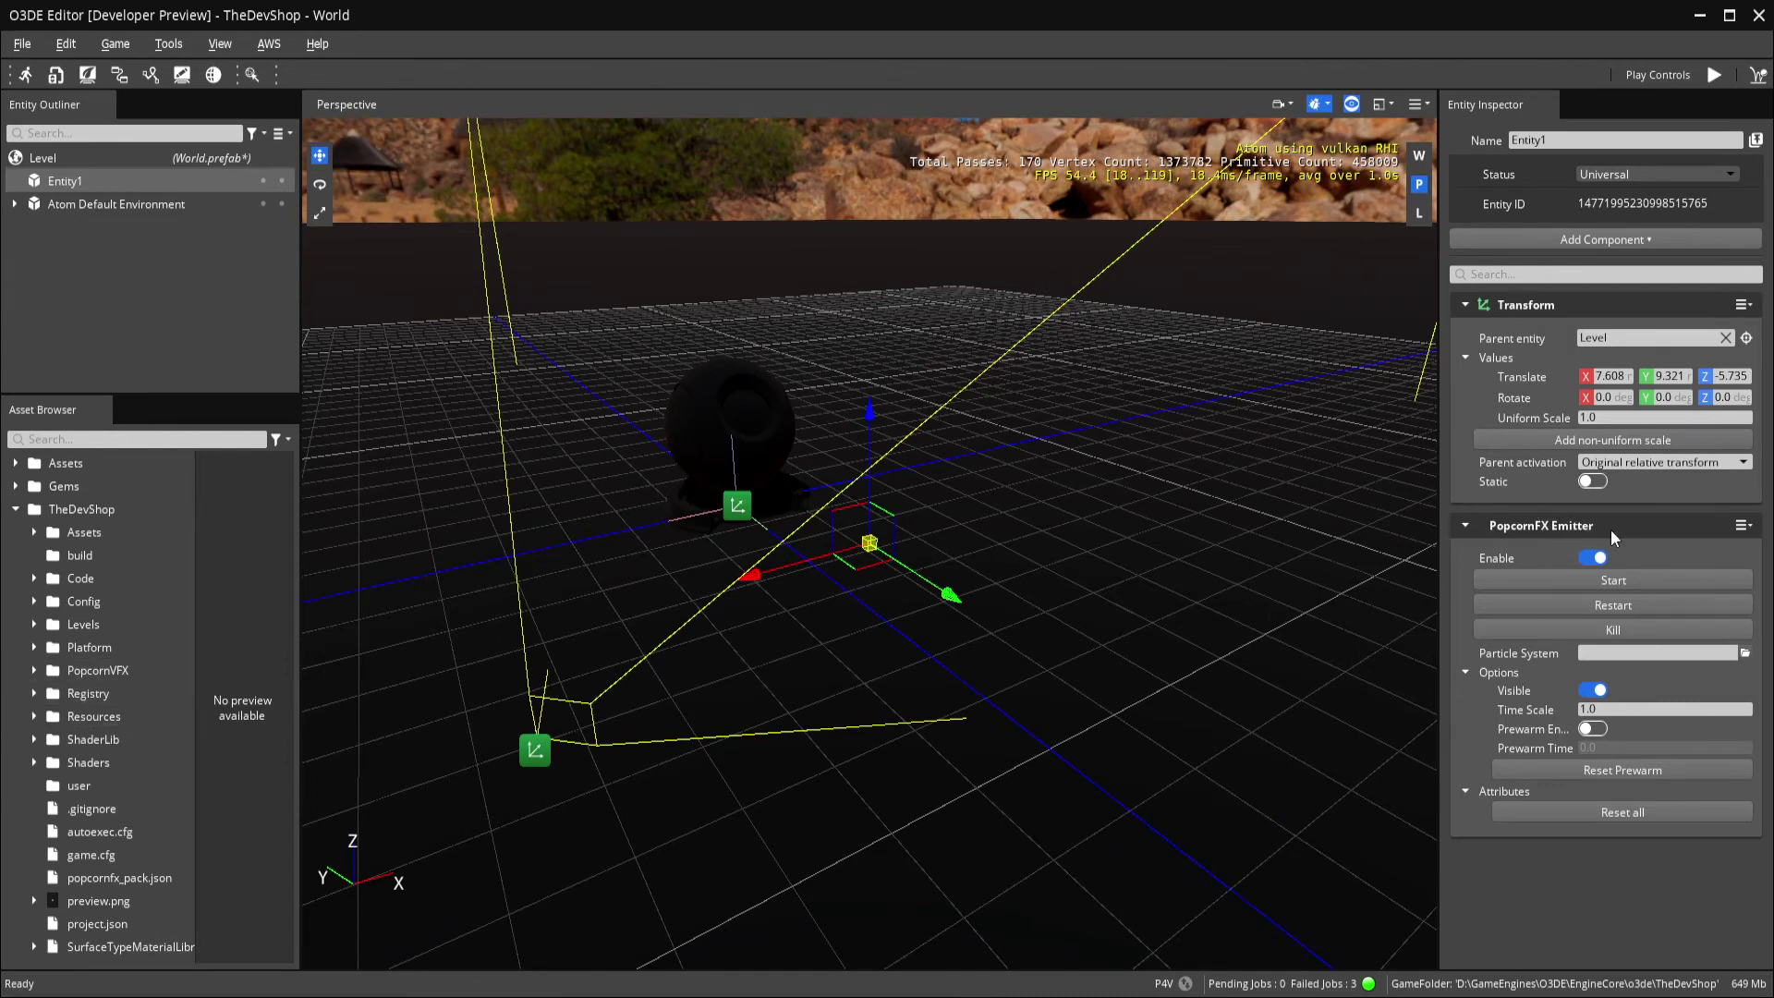
# Assign the DrStrange_Portal effect from the PopcornVFX Particles folder as the particle system of Entity1's PopcornFX Emitter.
pyautogui.click(1615, 582)
pyautogui.click(34, 670)
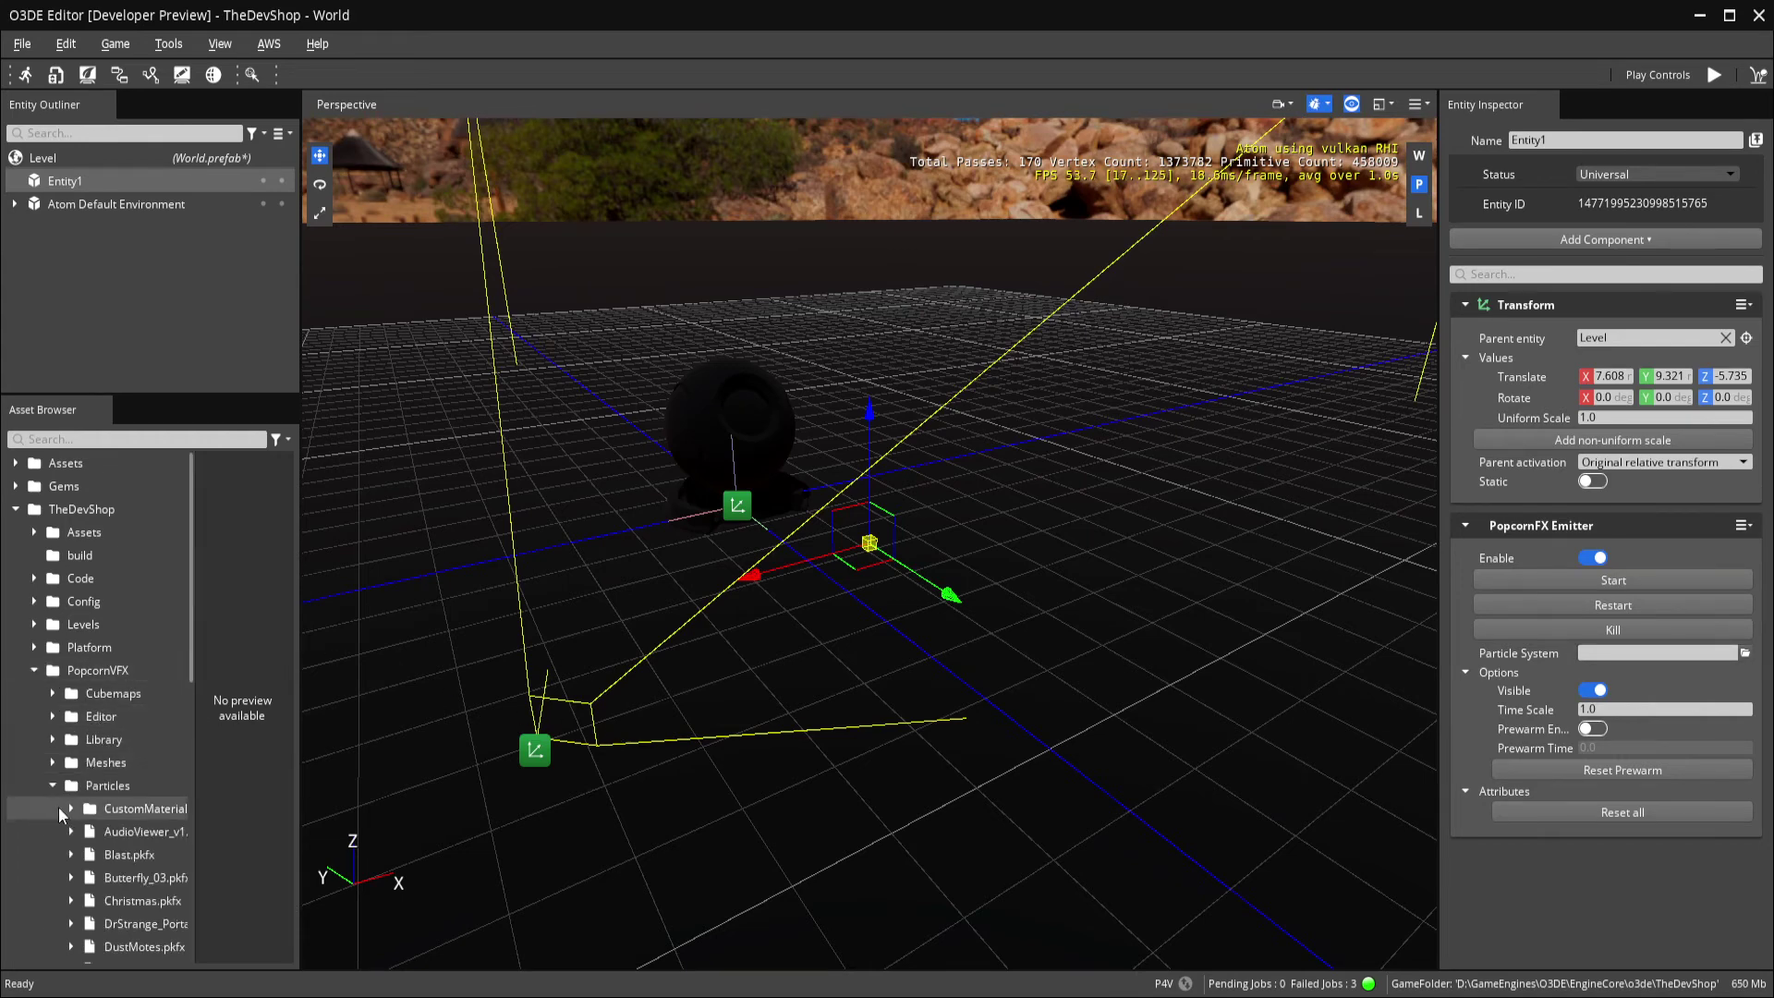
pyautogui.scroll(-4, 130, 817)
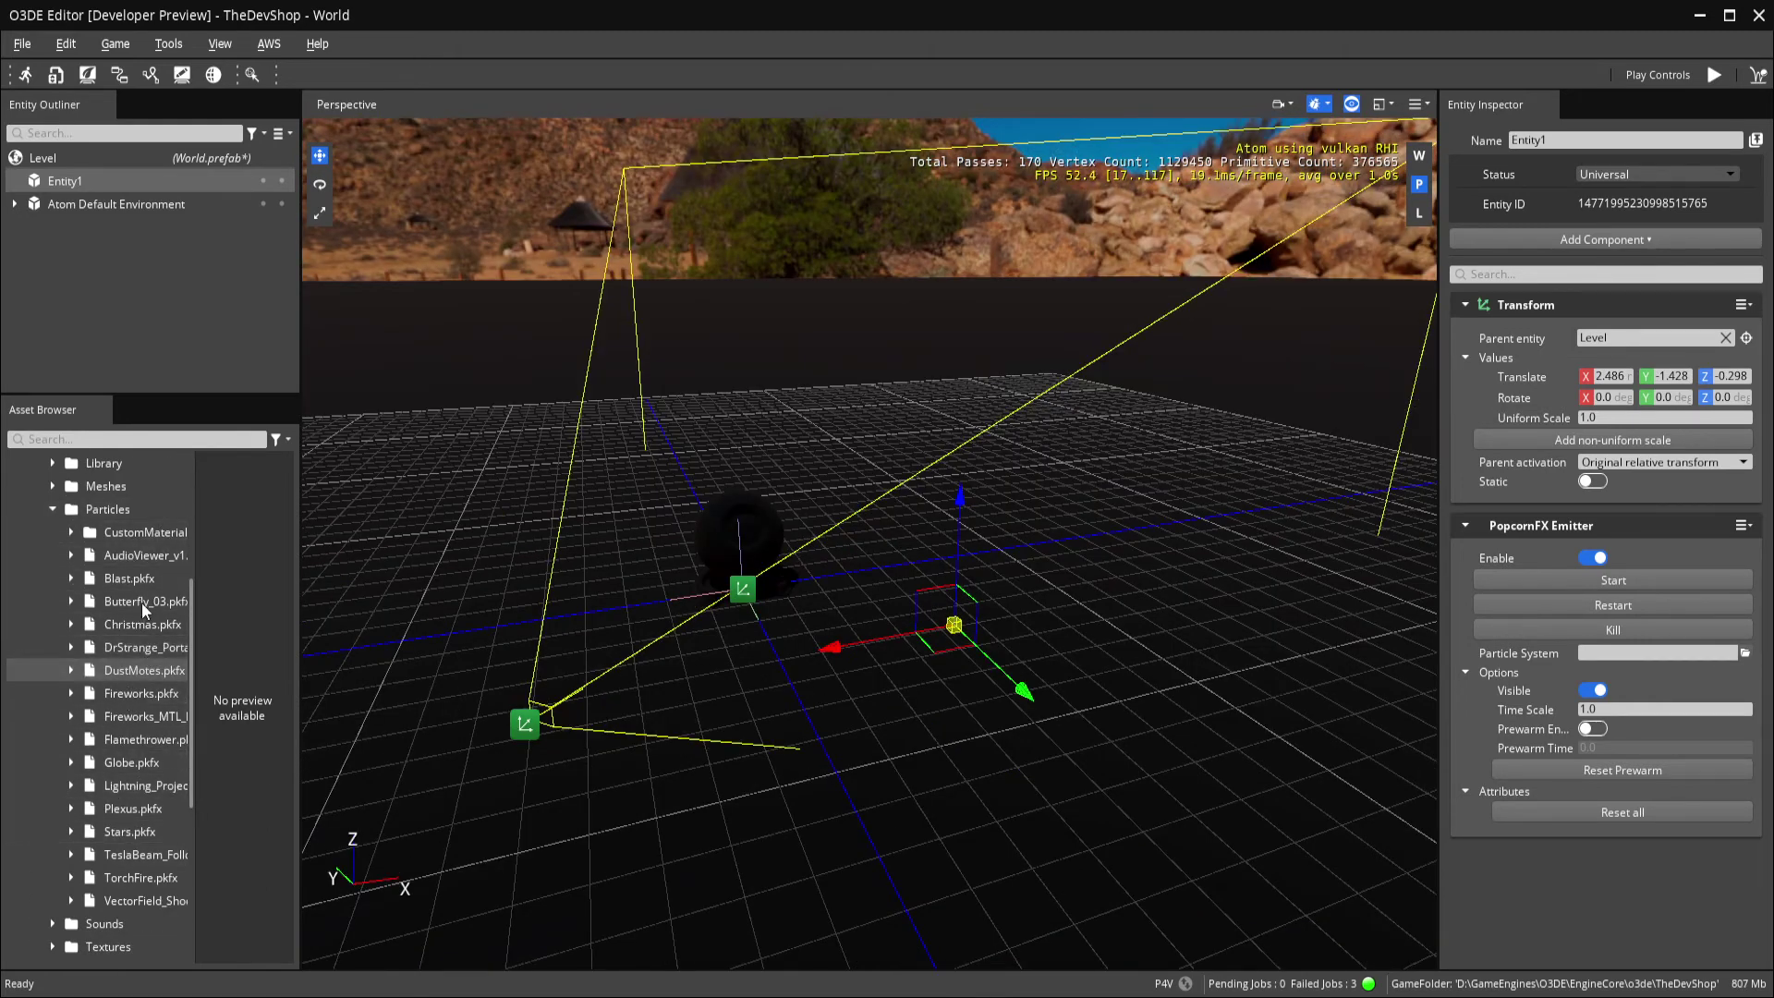
pyautogui.moveTo(134, 653); pyautogui.dragTo(1626, 659)
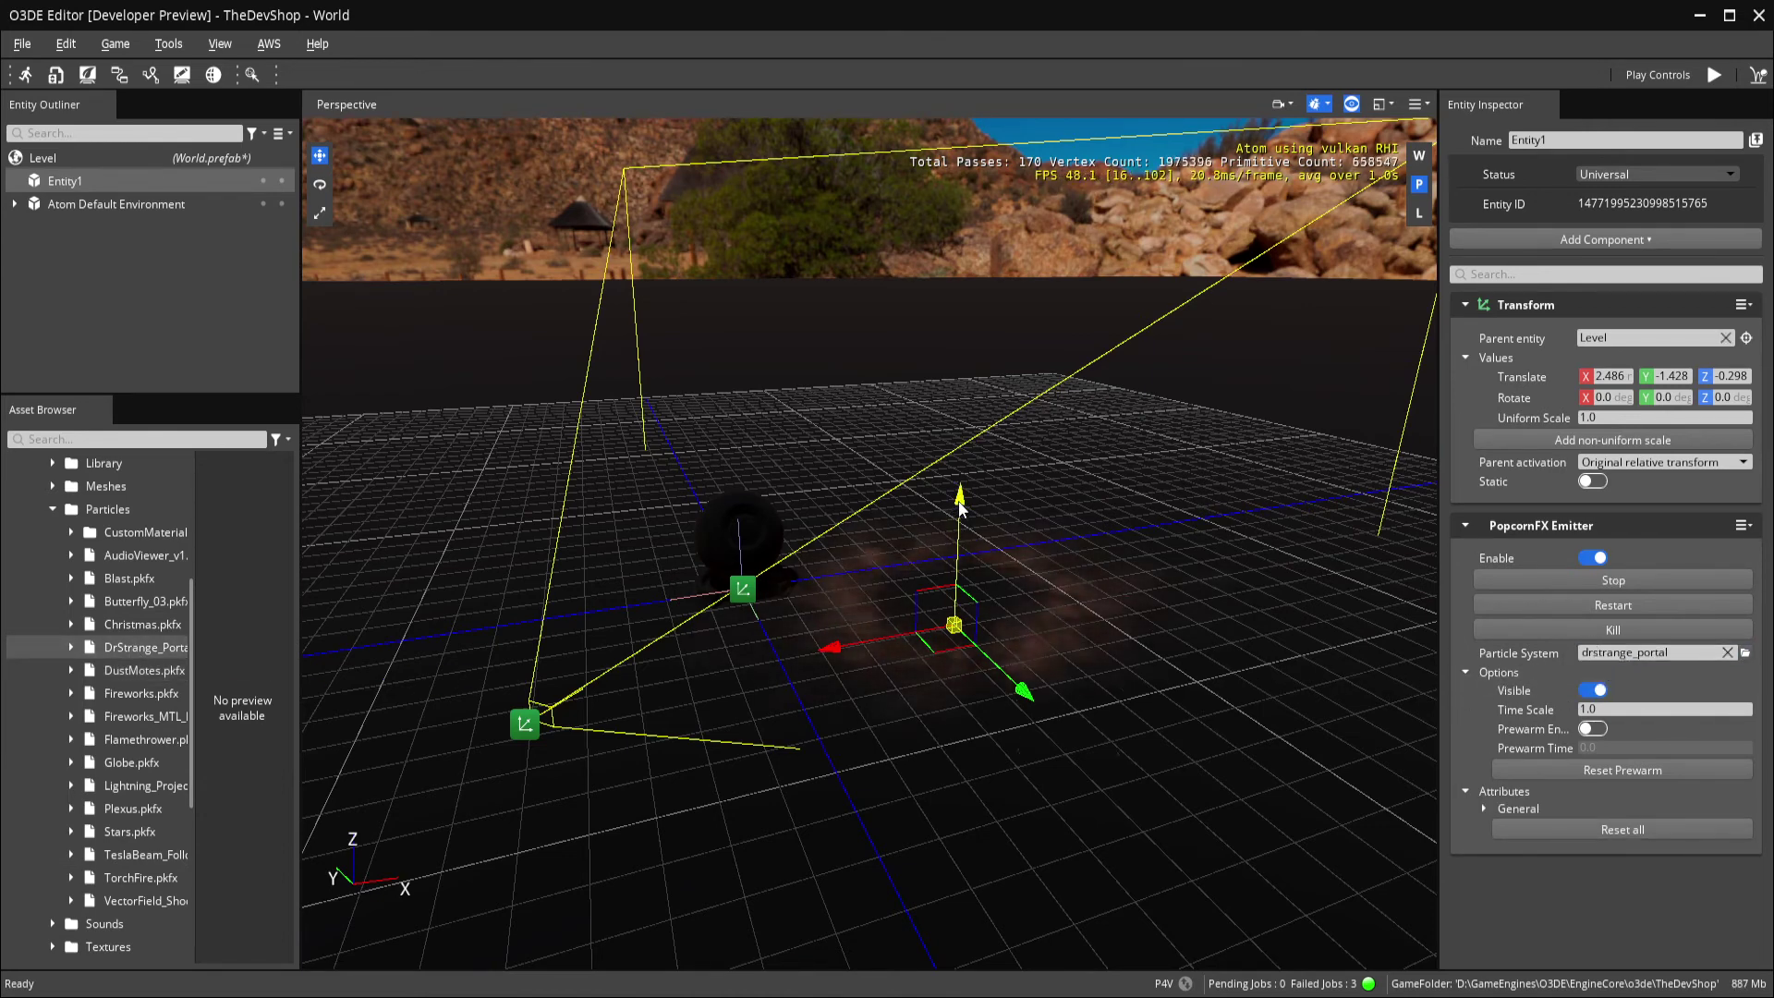
# Move Entity1 in the viewport to about X 2.0, Y -2.88, Z 0.19.
pyautogui.moveTo(961, 500); pyautogui.dragTo(962, 465)
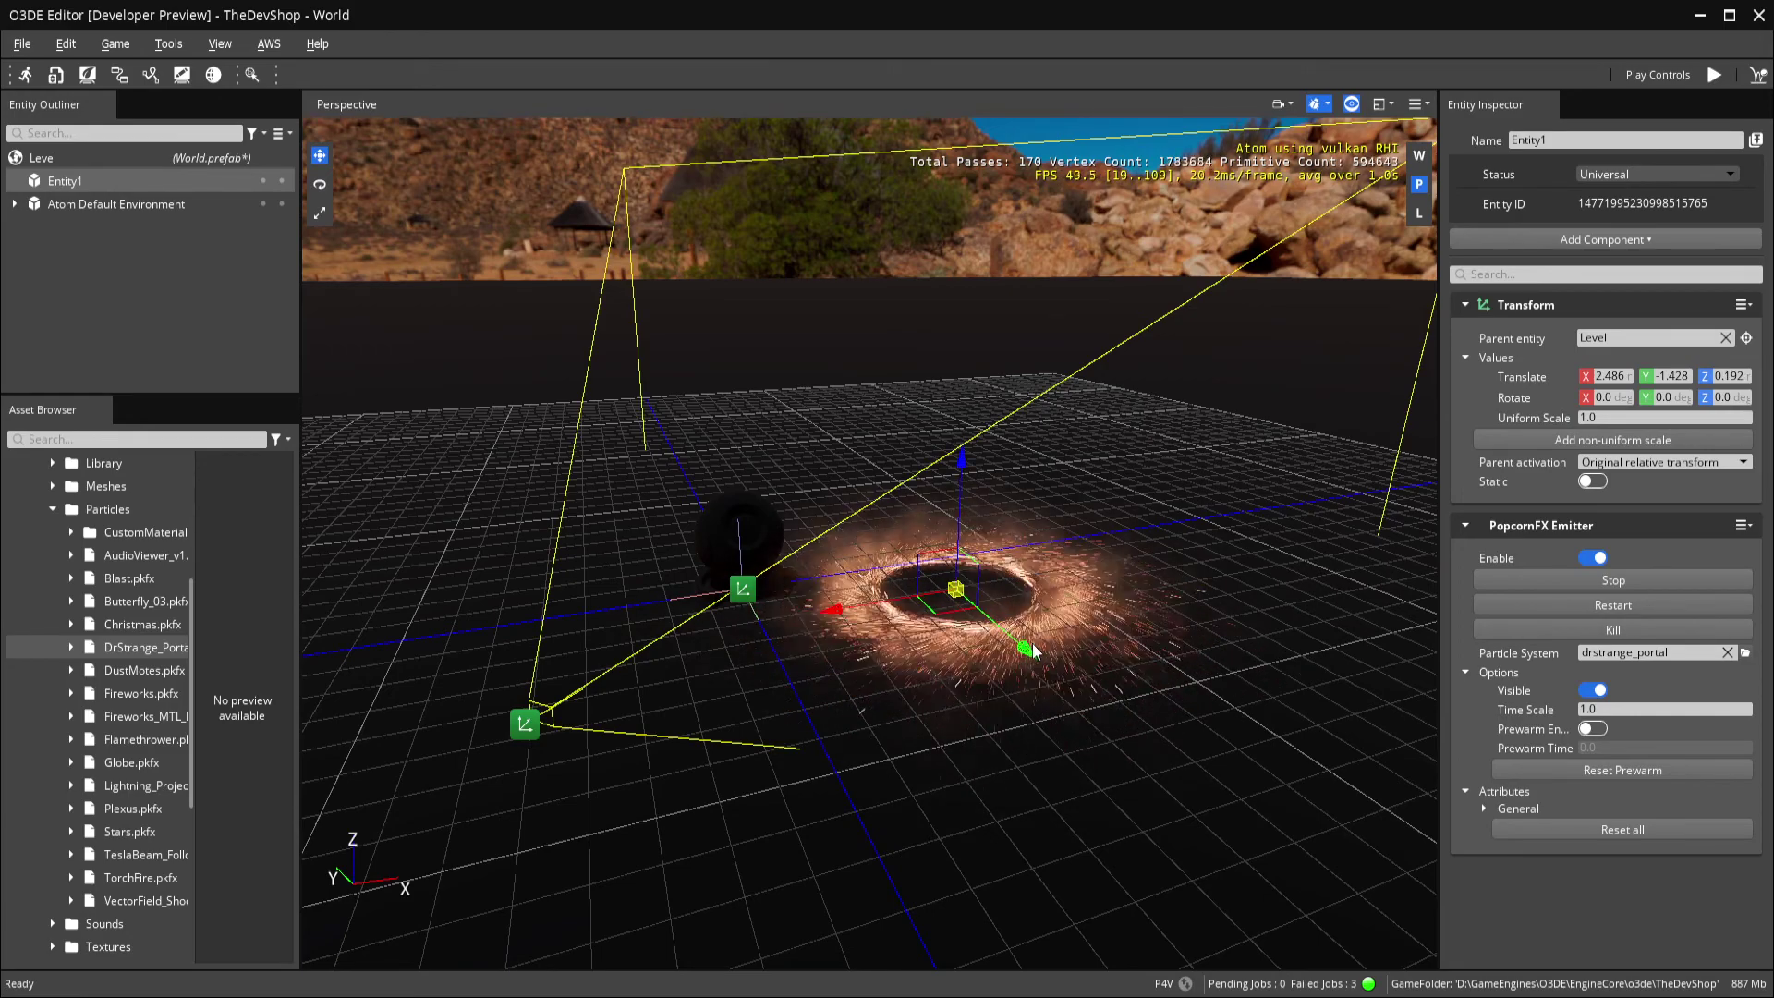
pyautogui.moveTo(1025, 654); pyautogui.dragTo(1088, 704)
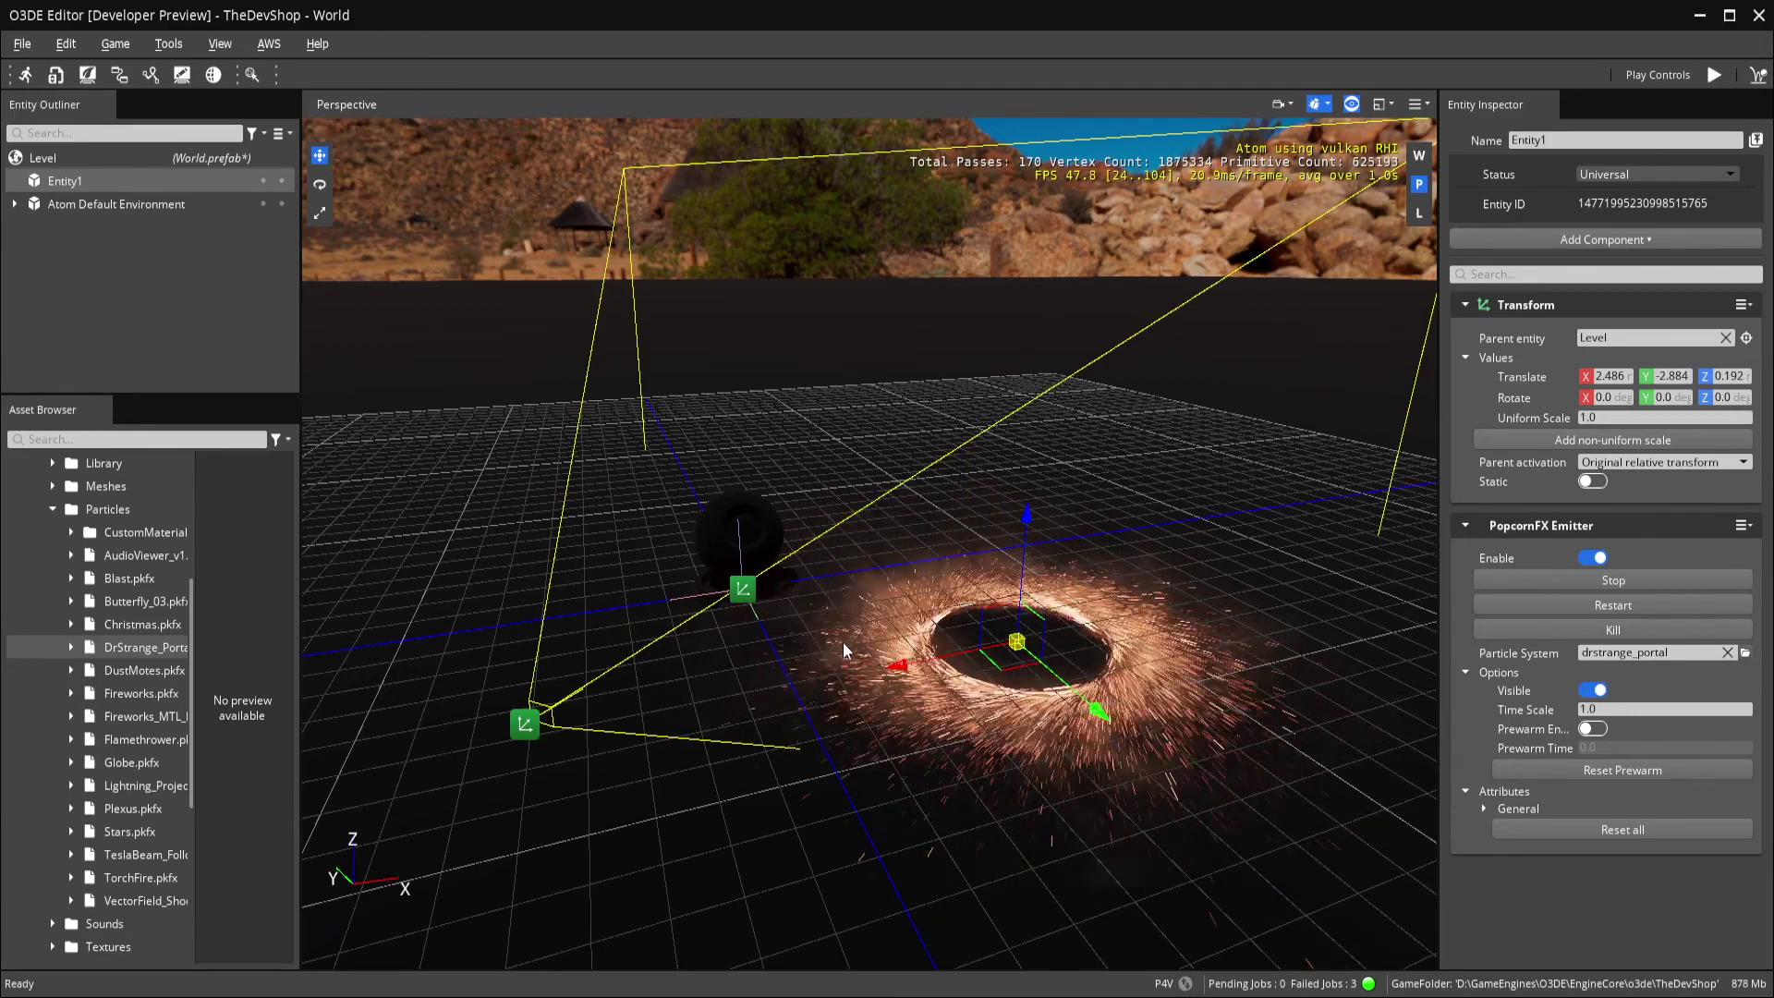
pyautogui.moveTo(900, 657); pyautogui.dragTo(854, 658)
# Rotate the portal emitter entity about 71.55 degrees around X and raise it to about Z 1.075 above the grid.
pyautogui.press('e')
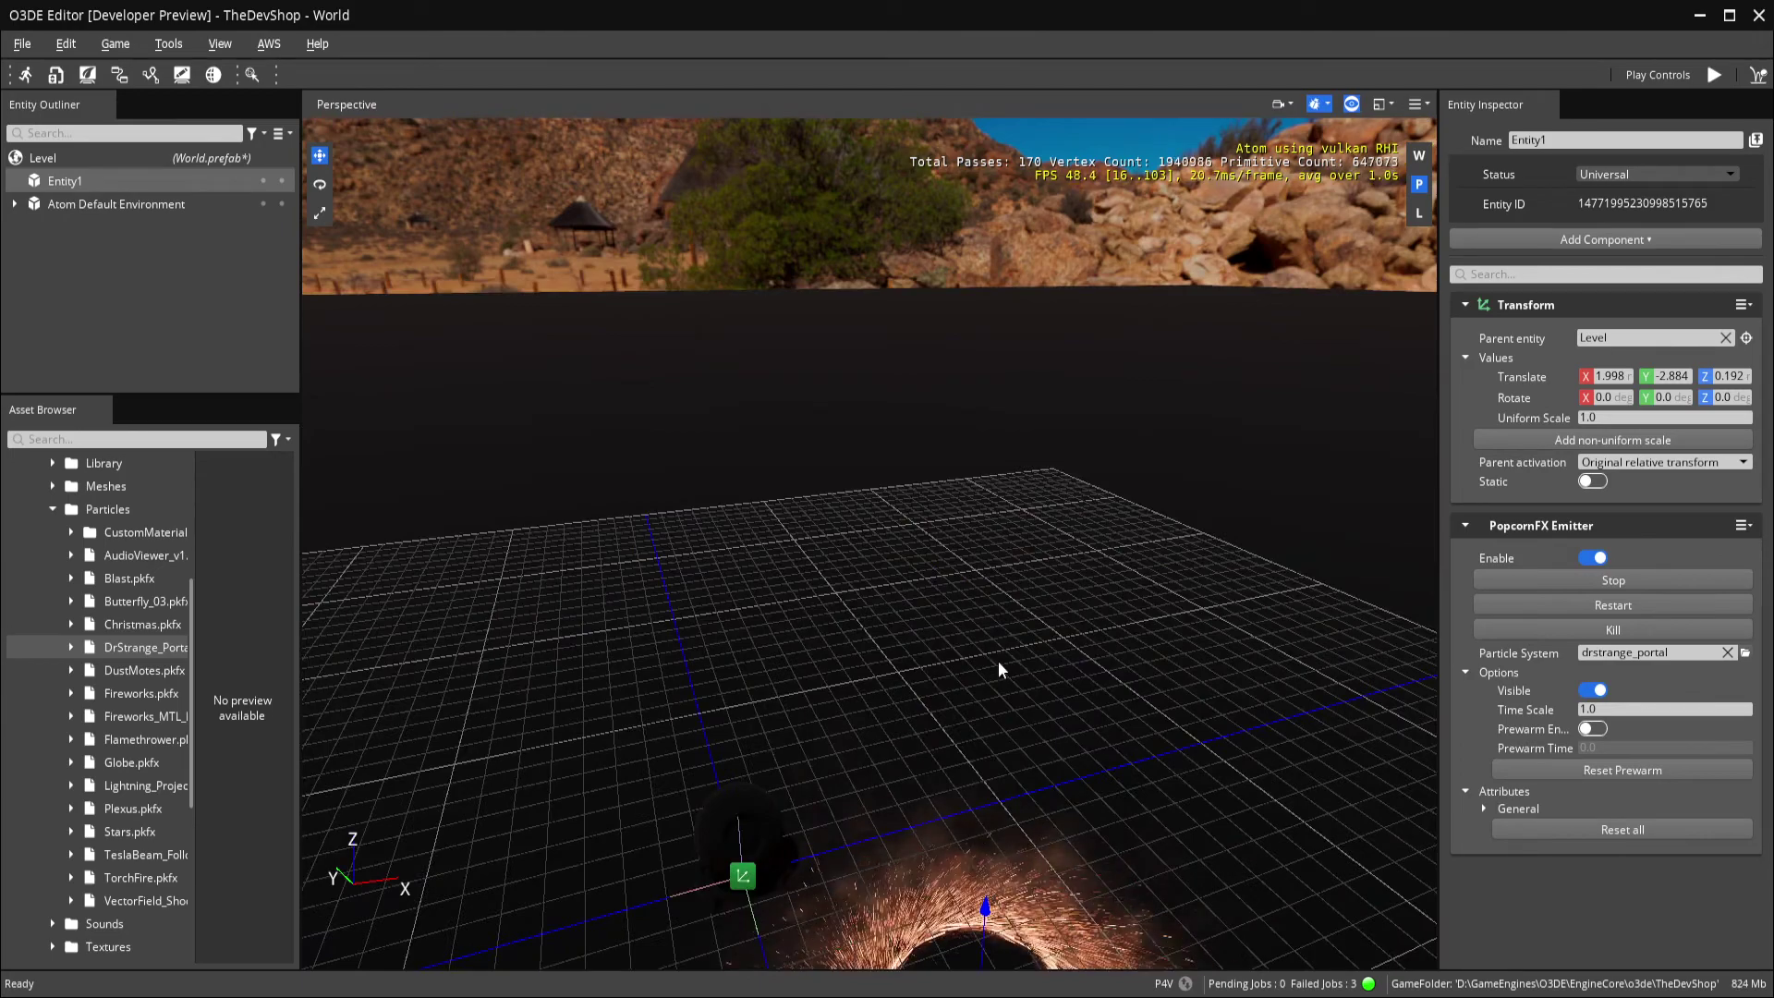
pyautogui.press('e')
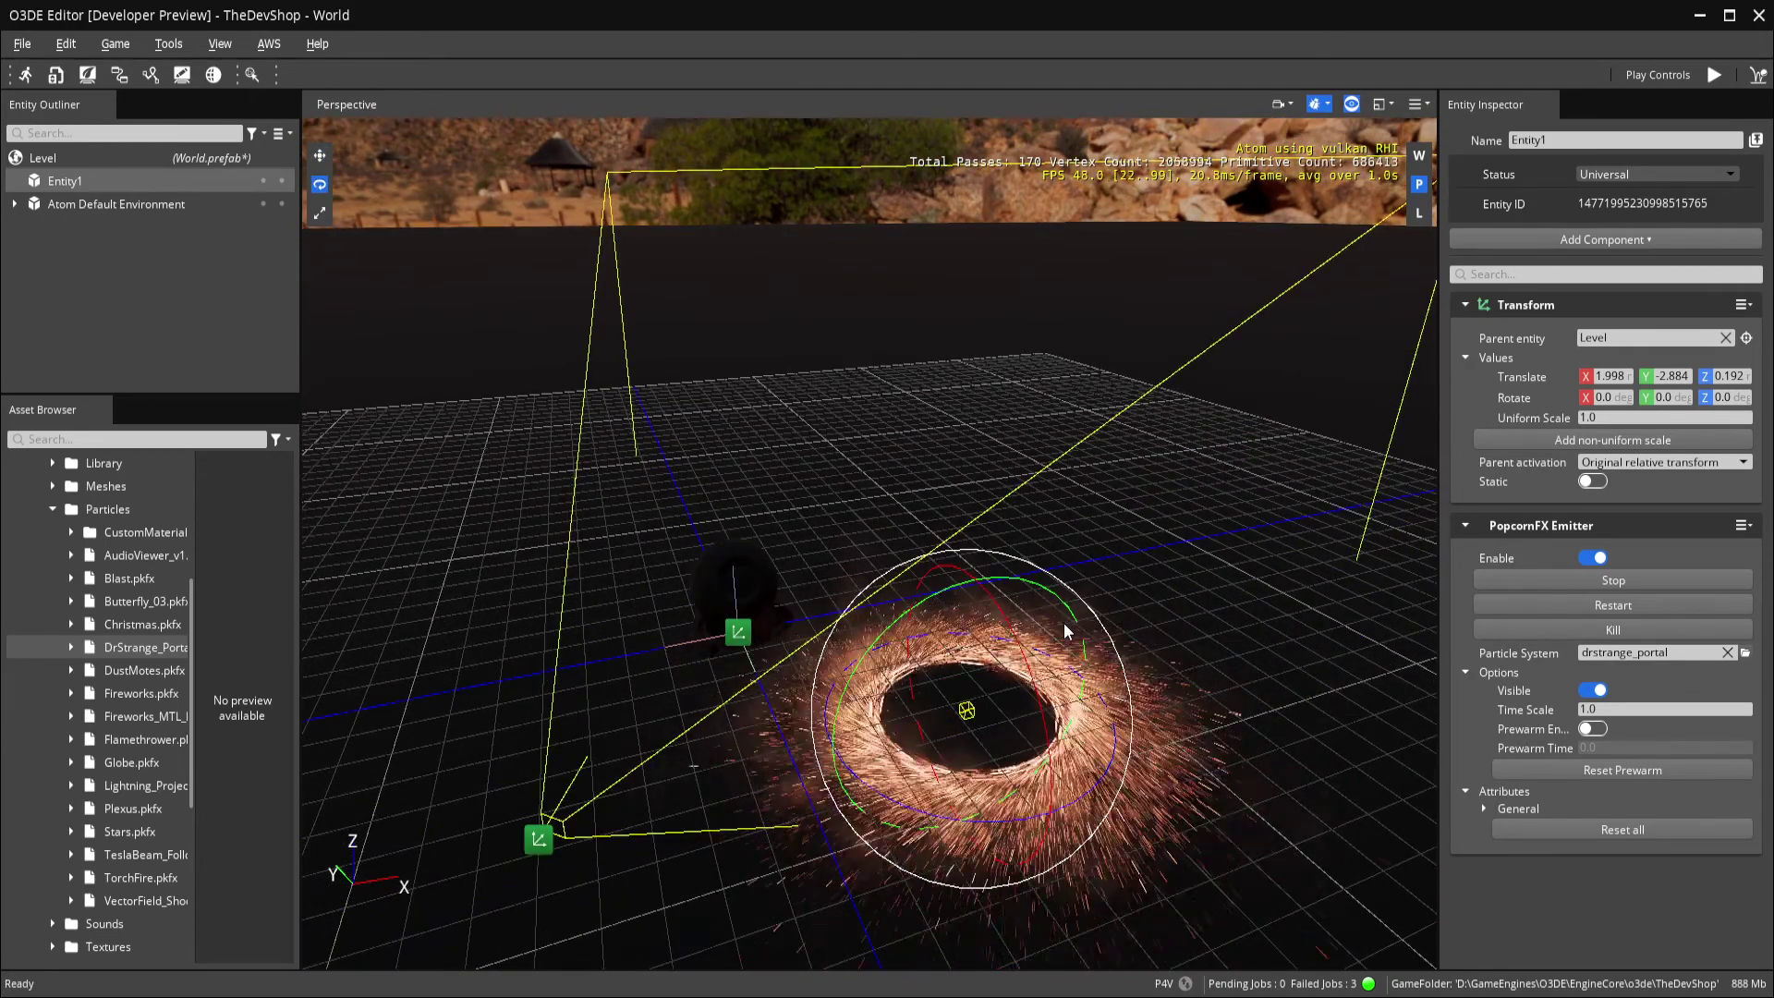
pyautogui.moveTo(1001, 595); pyautogui.dragTo(1100, 830)
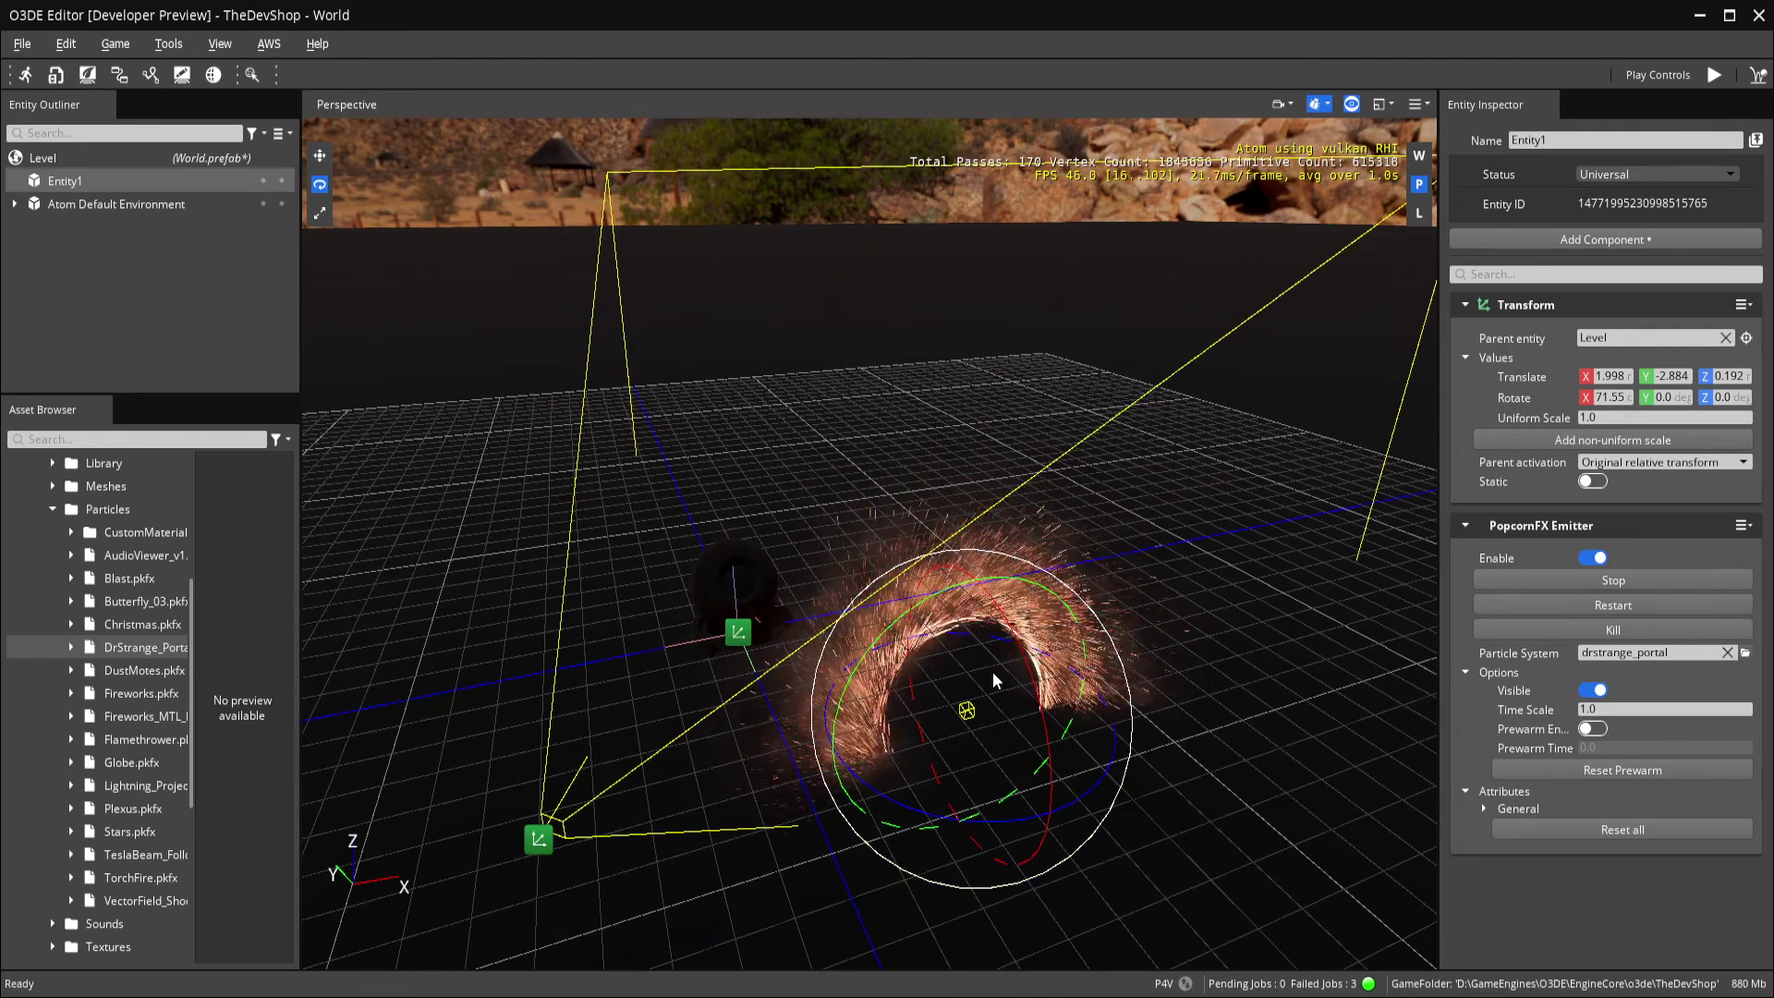
pyautogui.press('w')
pyautogui.moveTo(974, 593); pyautogui.dragTo(978, 516)
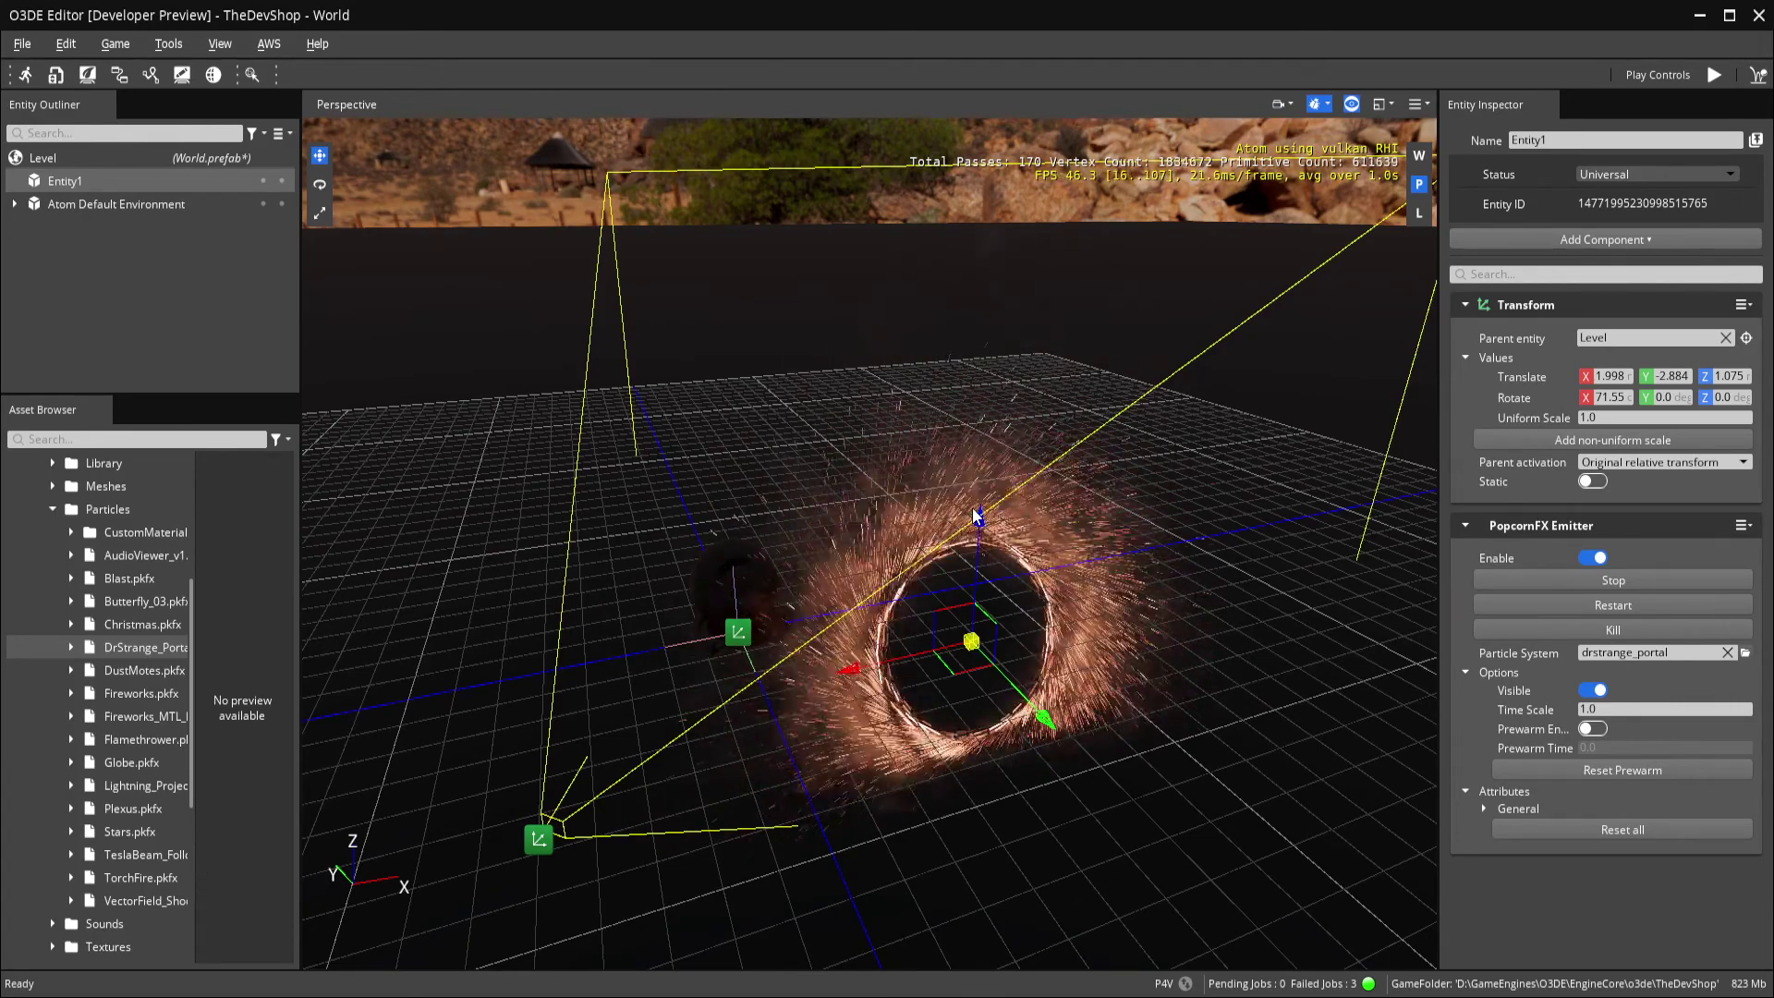